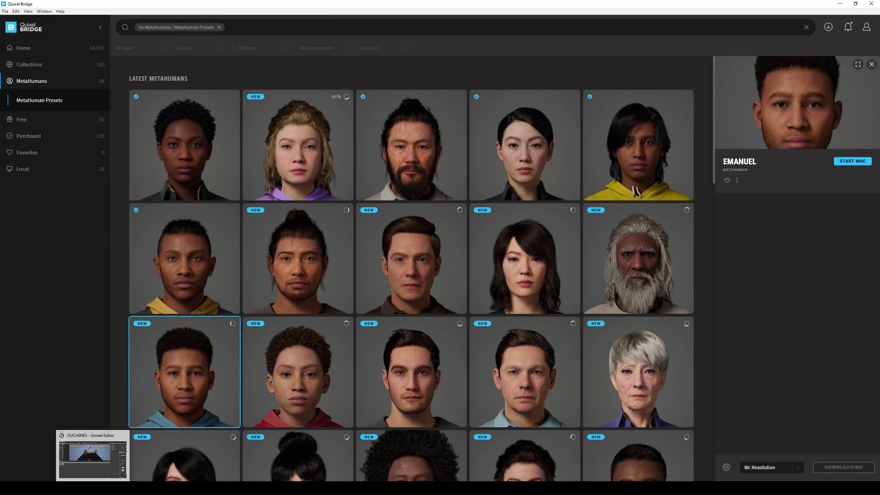
# - Create a new Default level with a checkered floor in Unreal
pyautogui.click(94, 456)
pyautogui.click(6, 12)
pyautogui.click(20, 27)
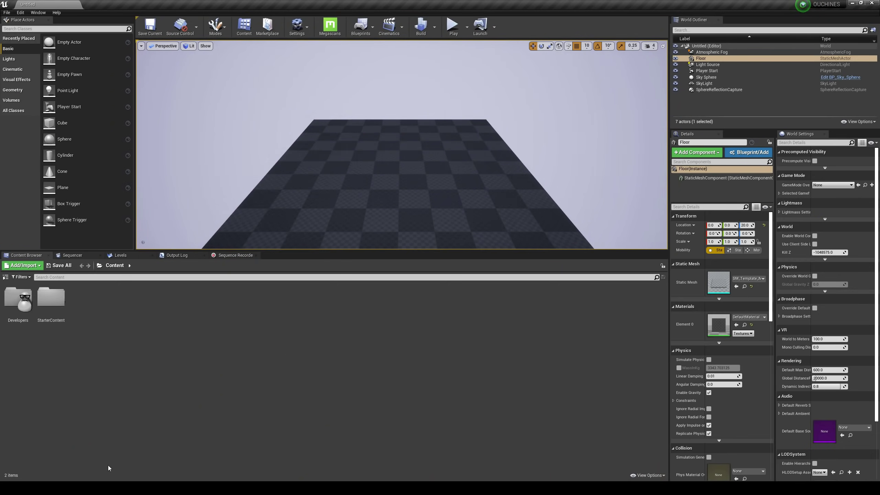
# - Select the Ada MetaHuman in Bridge and export it to Unreal
pyautogui.hotkey('alt', 'Tab')
pyautogui.click(184, 145)
pyautogui.click(844, 467)
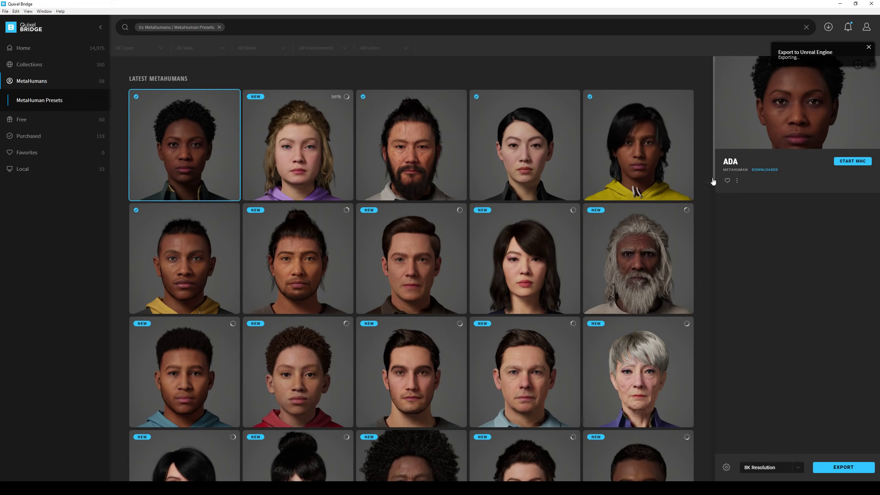
pyautogui.moveTo(638, 259)
pyautogui.scroll(-1, 714, 180)
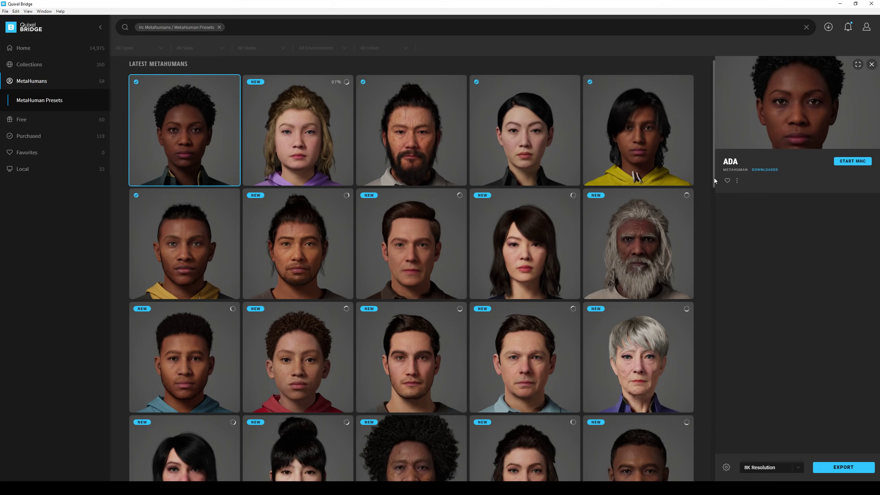
# - Export Aoi, Bernice and Bes from Bridge, checking Bernice's import progress in Unreal
pyautogui.click(411, 131)
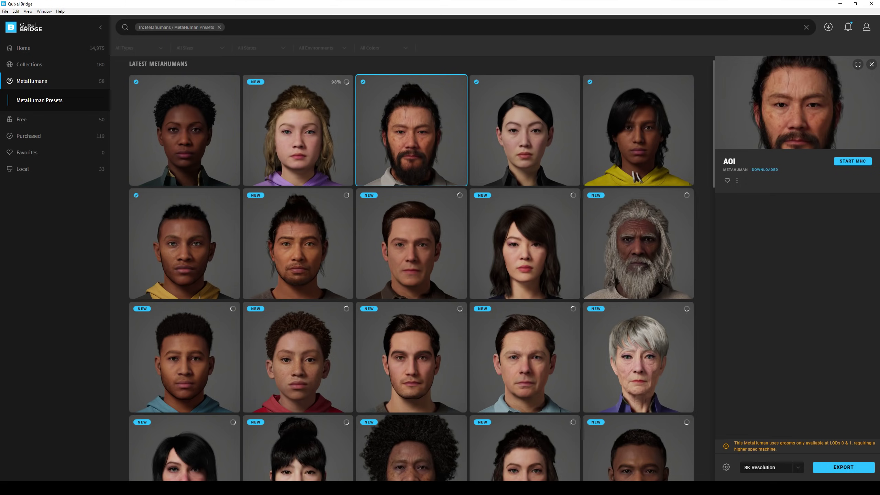
pyautogui.click(843, 467)
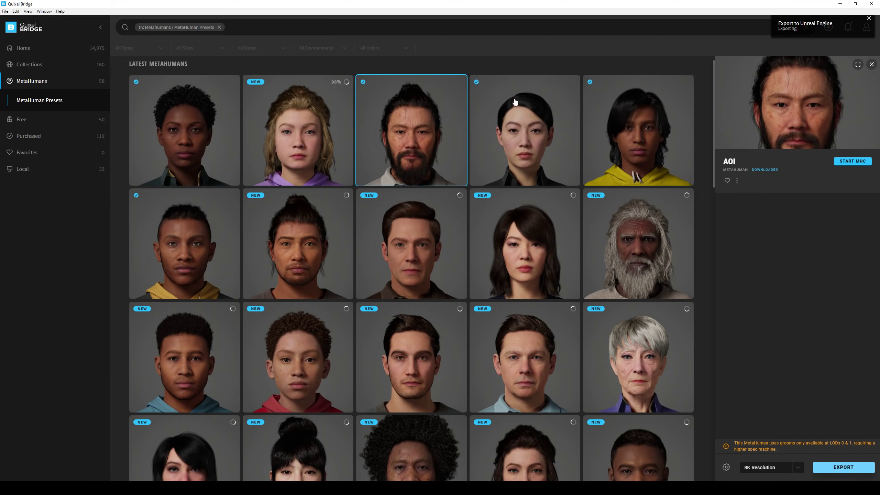
pyautogui.click(546, 99)
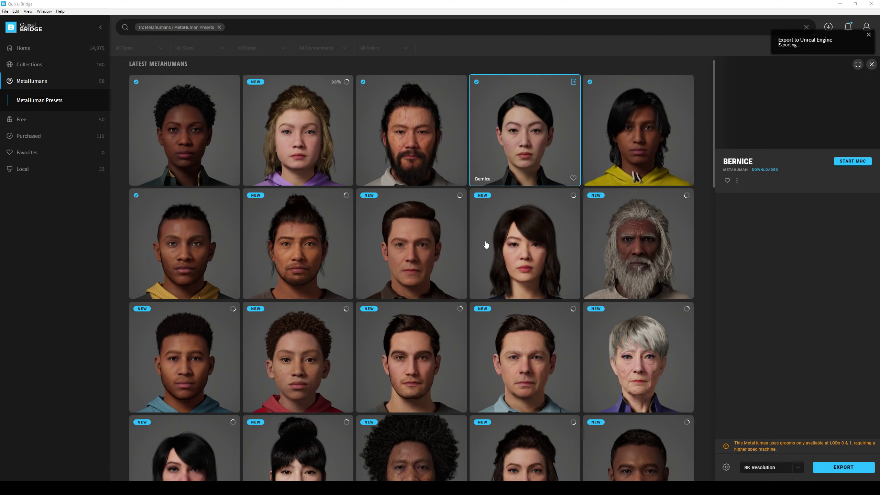
pyautogui.hotkey('alt', 'Tab')
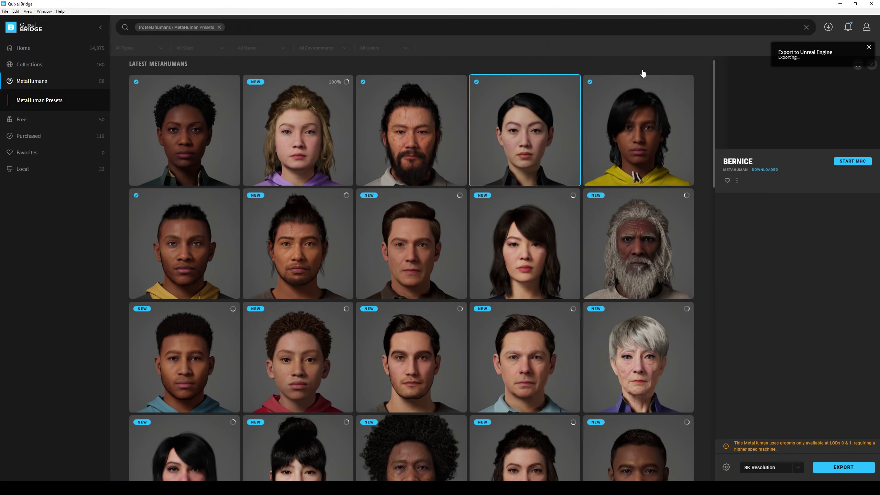
pyautogui.click(631, 134)
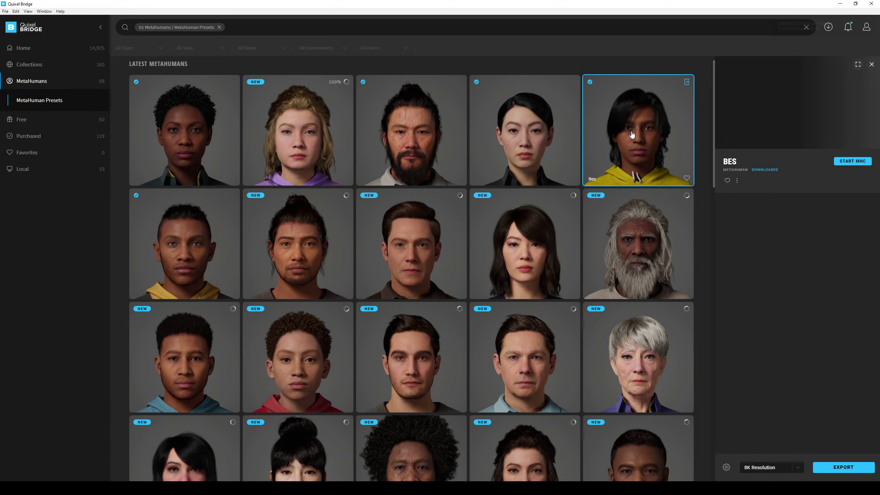
pyautogui.click(843, 467)
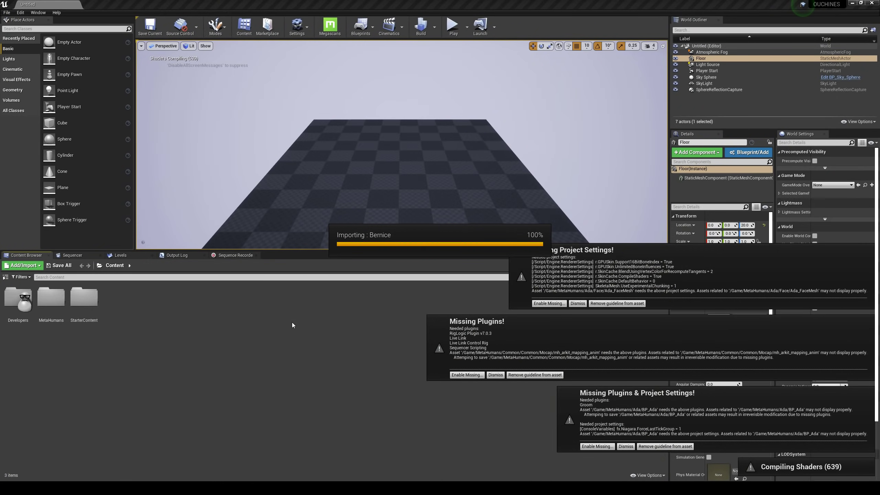
# - Enlarge Task Manager's Performance view and graph the GPU 0 3D engine
pyautogui.hotkey('ctrl', 'shift', 'Escape')
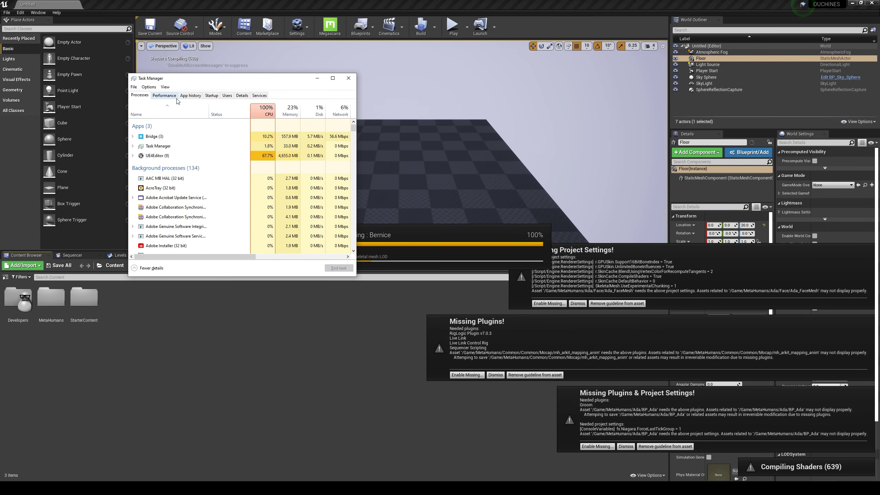
pyautogui.click(164, 95)
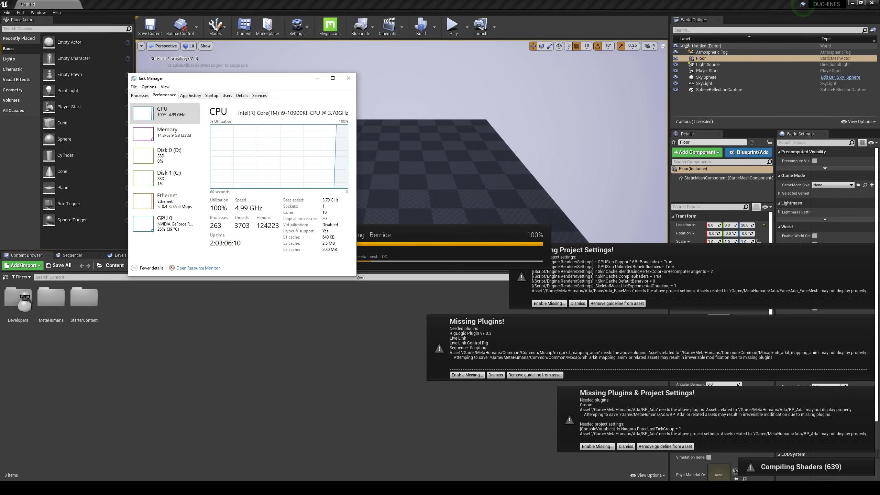
pyautogui.moveTo(357, 276); pyautogui.dragTo(416, 420)
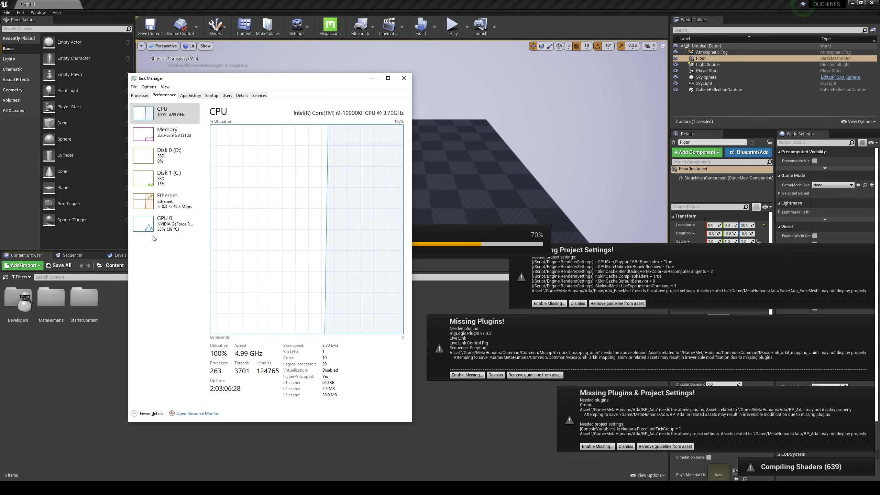
pyautogui.click(165, 224)
pyautogui.click(219, 123)
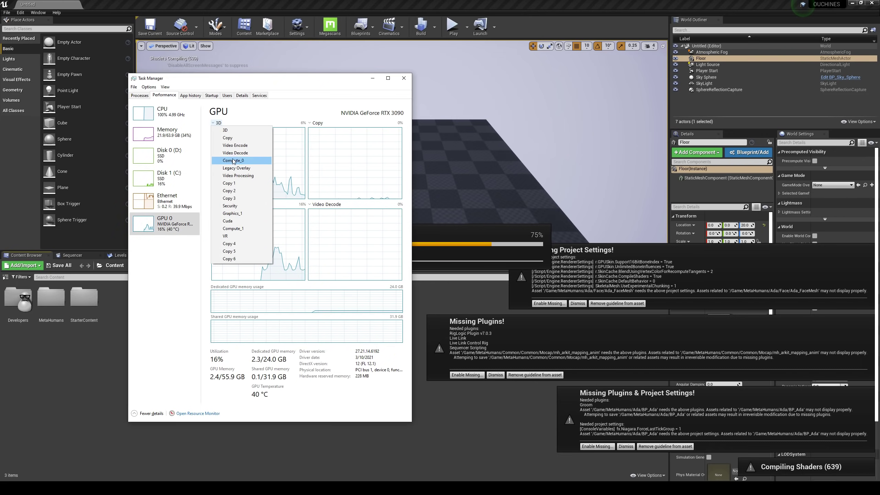
pyautogui.click(330, 154)
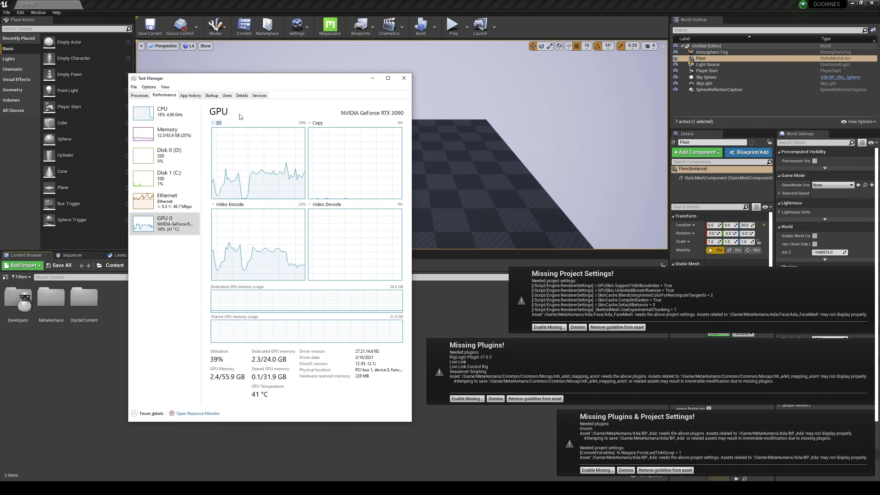
# - Browse the MetaHumans folder to confirm the Ada, Aoi, Bernice and Bes folders
pyautogui.click(51, 299)
pyautogui.doubleClick(51, 300)
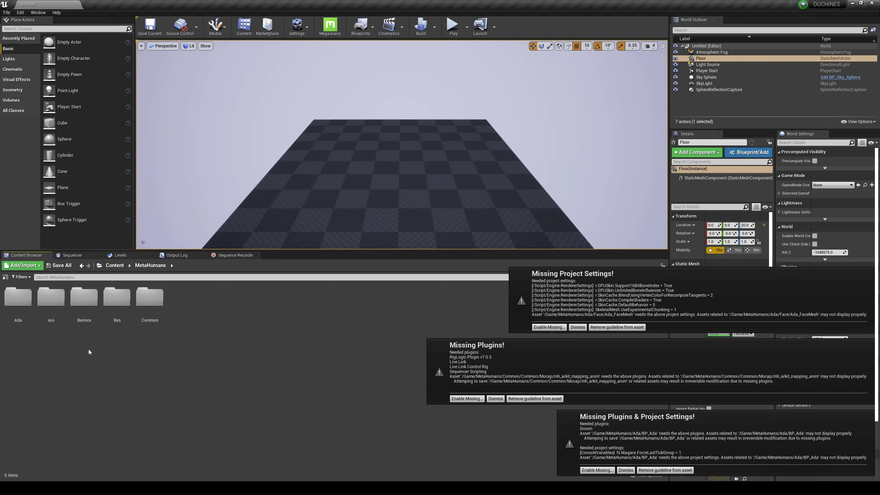
pyautogui.click(51, 303)
pyautogui.click(84, 300)
pyautogui.click(117, 299)
pyautogui.click(150, 299)
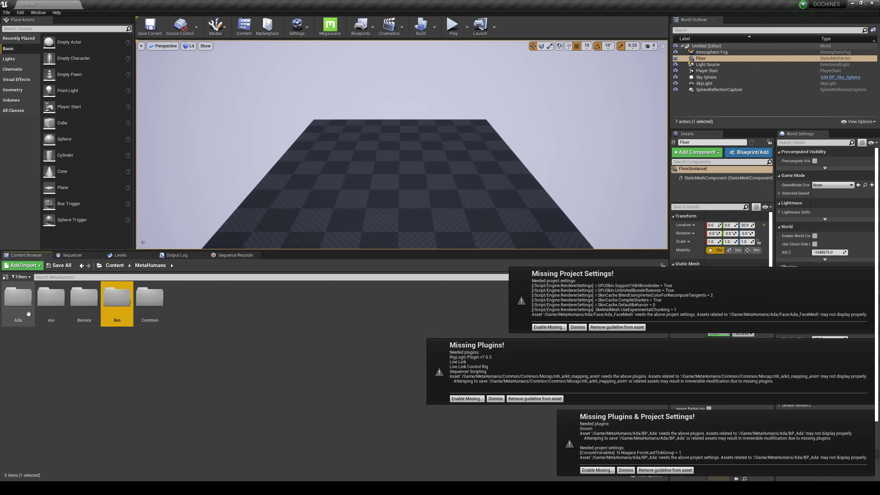
# - Select the Amelia MetaHuman in Bridge and export it to Unreal
pyautogui.hotkey('alt', 'Tab')
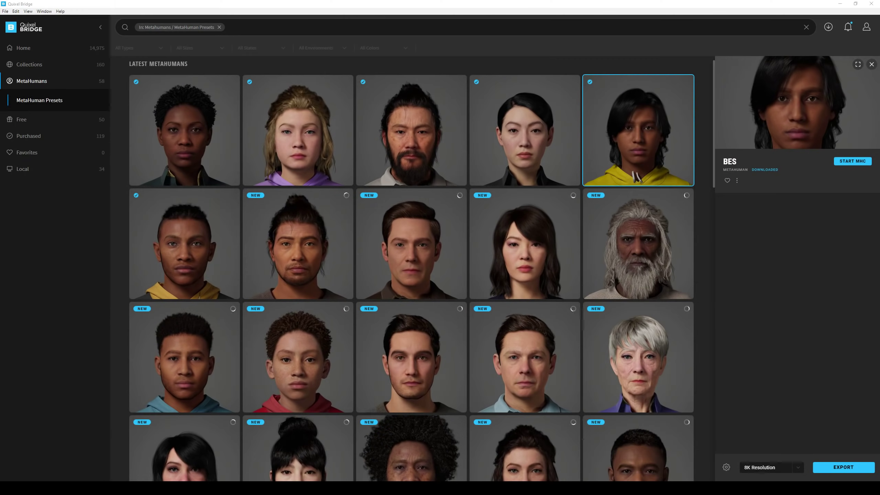
pyautogui.hotkey('alt', 'Tab')
pyautogui.hotkey('alt', 'Tab')
pyautogui.click(310, 163)
pyautogui.click(843, 468)
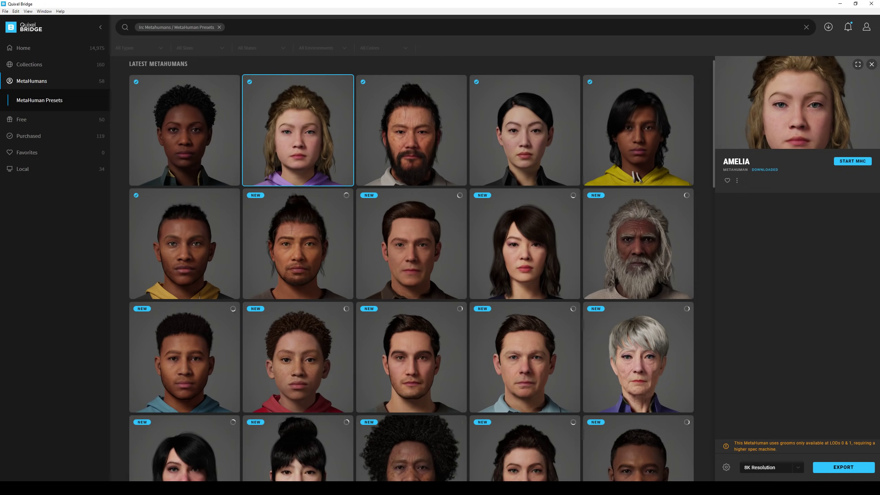
# - After a glance at Unreal, select Keiji in Bridge and export it
pyautogui.hotkey('alt', 'Tab')
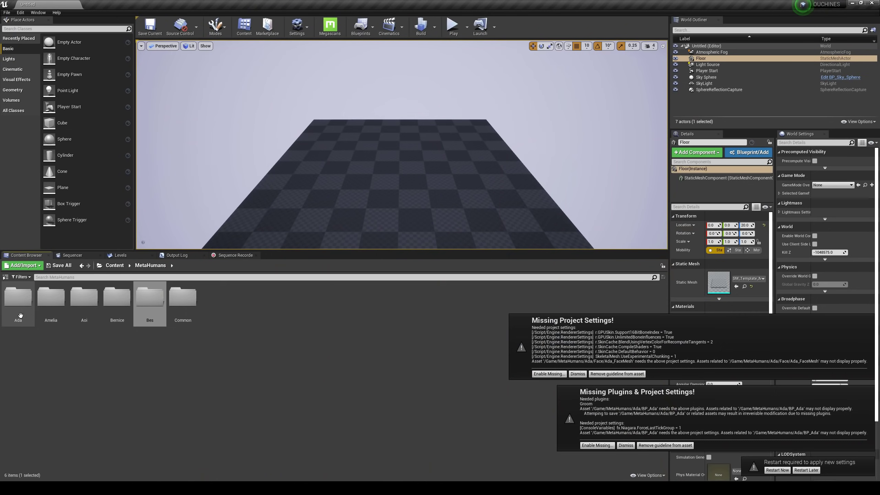
pyautogui.hotkey('alt', 'Tab')
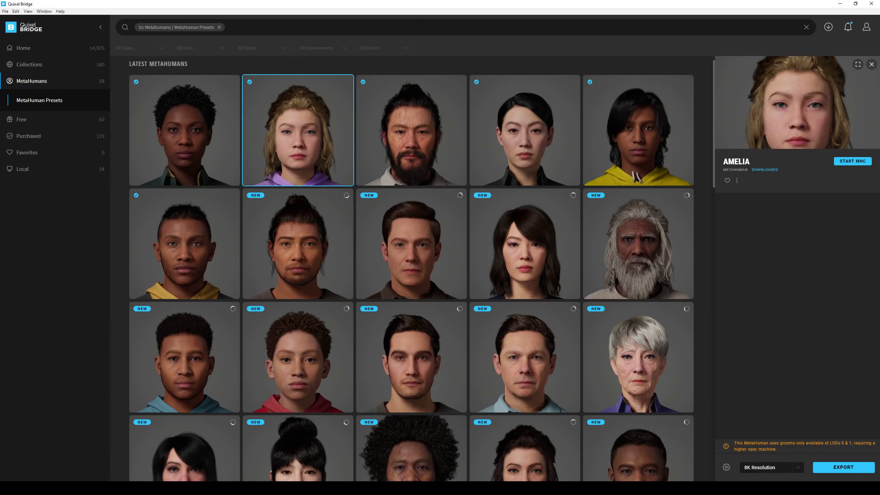
pyautogui.scroll(-5, 268, 200)
pyautogui.click(268, 200)
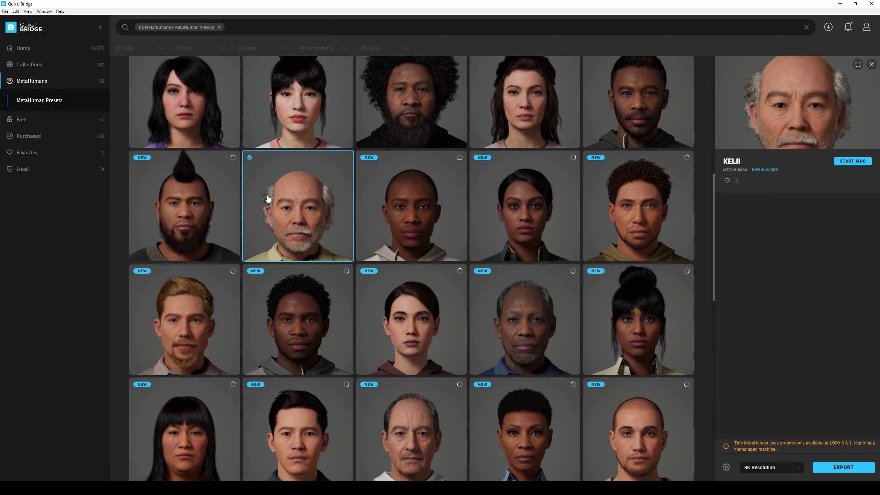
pyautogui.click(834, 471)
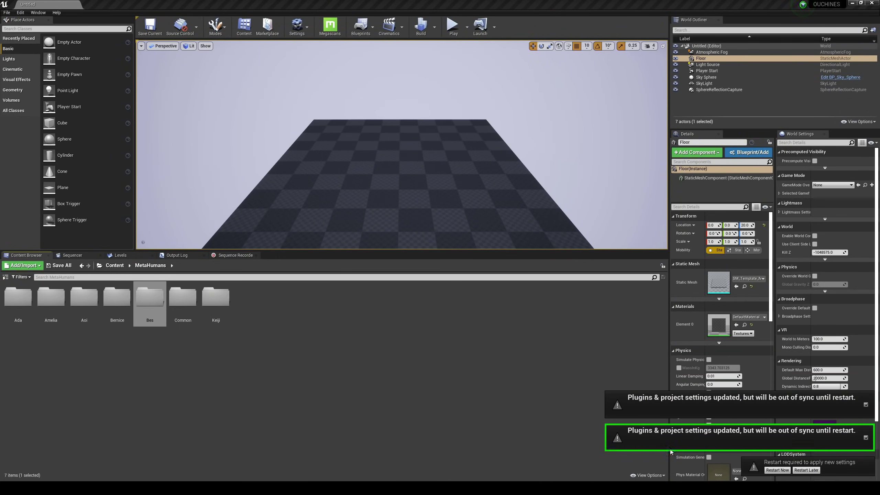
# - Start a new Default level and delete the selected floor-area object
pyautogui.click(6, 11)
pyautogui.press('Escape')
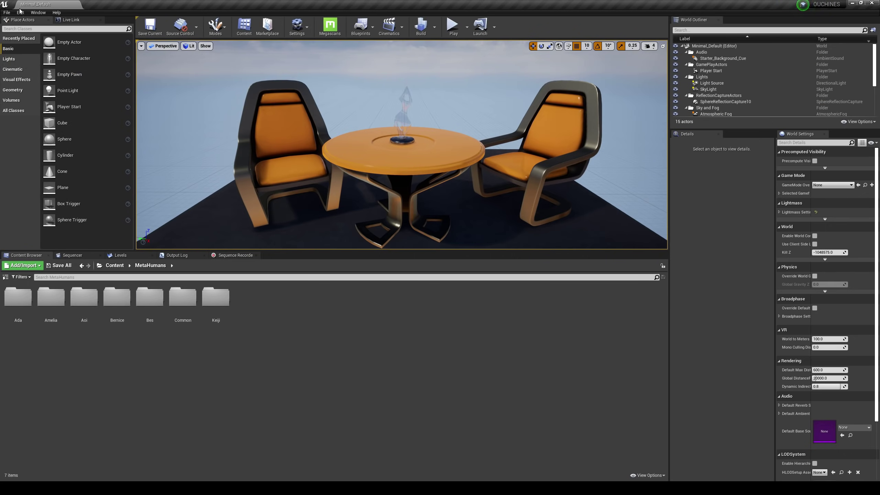
pyautogui.click(7, 12)
pyautogui.click(24, 26)
pyautogui.click(386, 213)
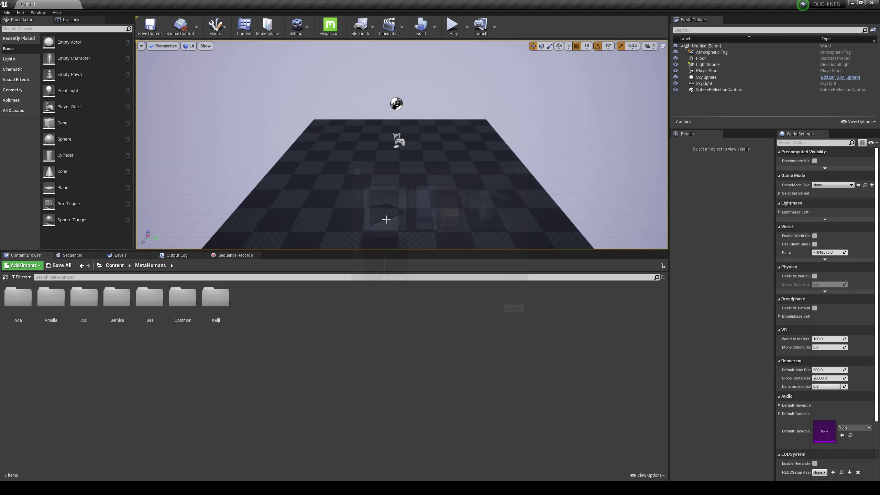
pyautogui.click(413, 136)
pyautogui.press('Delete')
# - Place the Ada blueprint and another MetaHuman character onto the checkered floor
pyautogui.doubleClick(19, 303)
pyautogui.moveTo(183, 303); pyautogui.dragTo(254, 209)
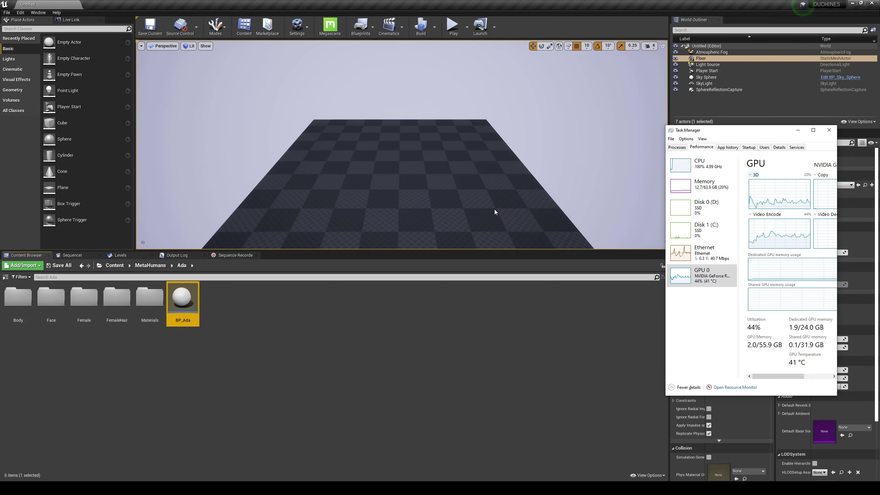
pyautogui.moveTo(182, 297); pyautogui.dragTo(358, 166)
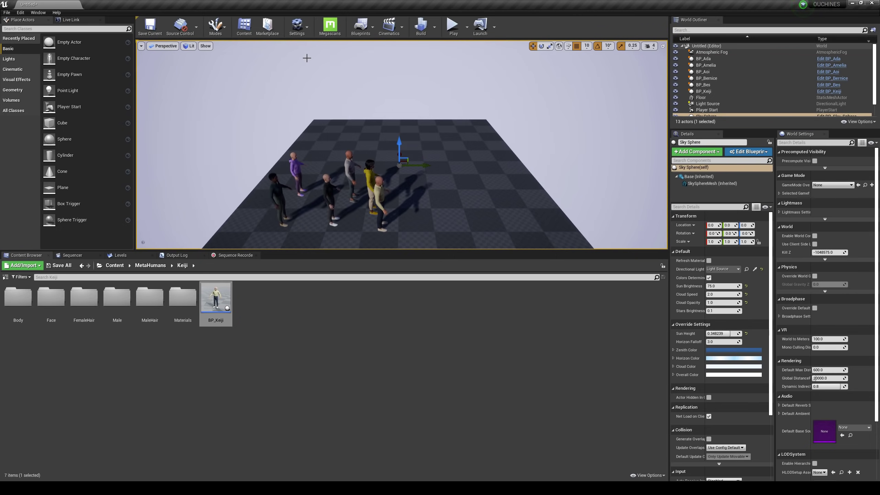
# - Switch the viewport to Mesh LOD Coloration and select Keiji
pyautogui.click(194, 48)
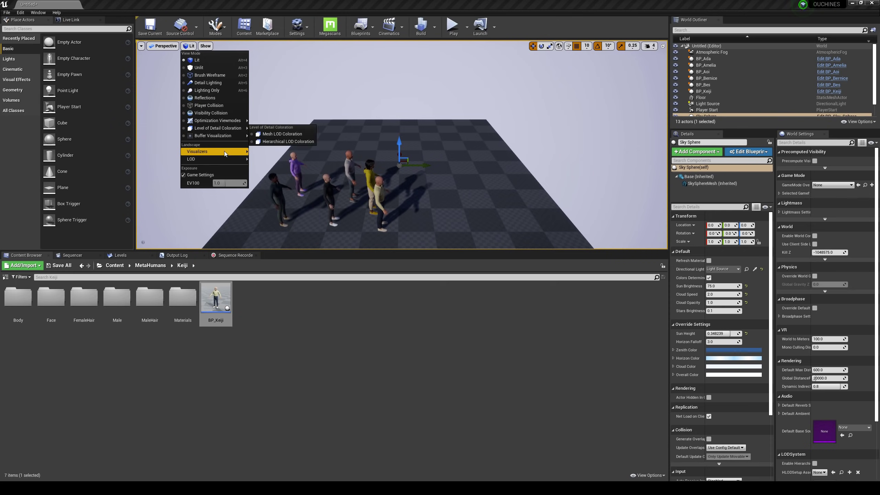
pyautogui.click(280, 133)
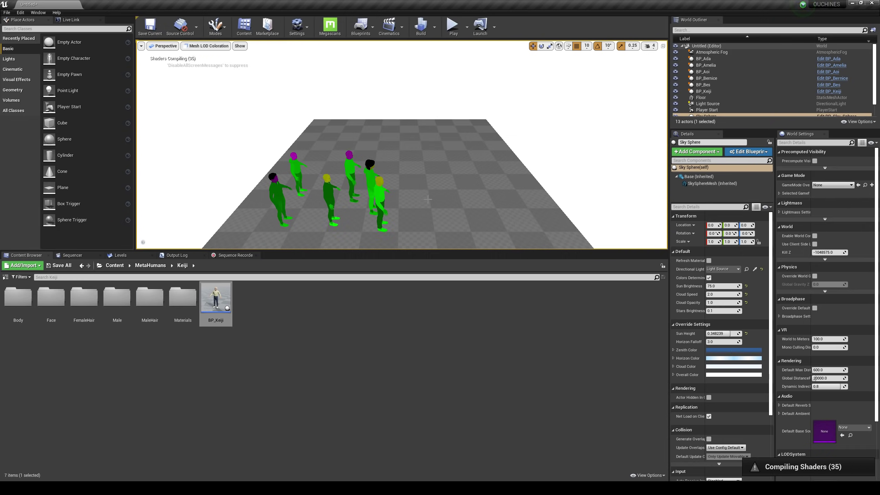
pyautogui.click(379, 200)
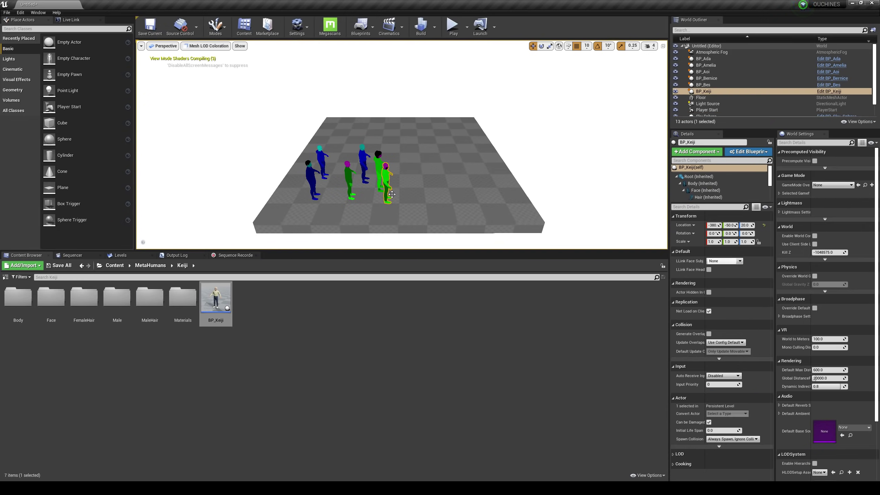
pyautogui.scroll(-2, 417, 209)
pyautogui.scroll(3, 383, 181)
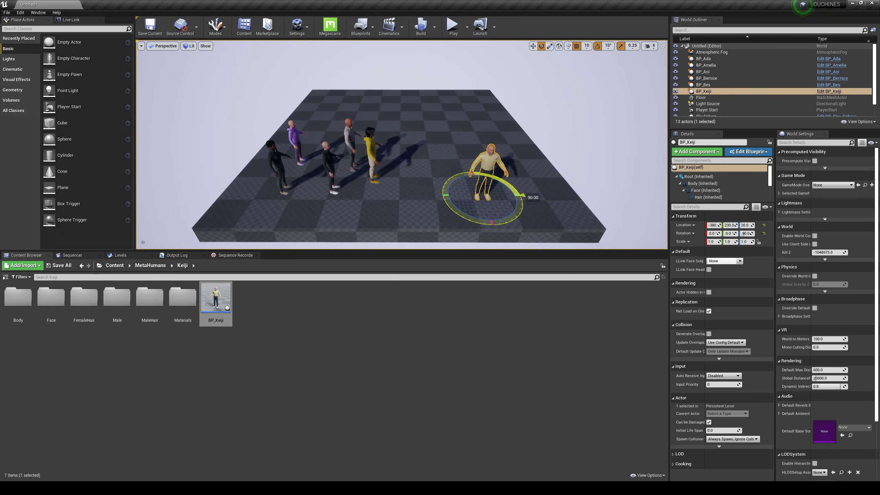
# - Turn Bes to face the camera and move Bernice next to him
pyautogui.click(376, 171)
pyautogui.moveTo(410, 203)
pyautogui.mouseDown()
pyautogui.moveTo(416, 175)
pyautogui.moveTo(440, 170)
pyautogui.moveTo(434, 176)
pyautogui.mouseUp()
pyautogui.press('w')
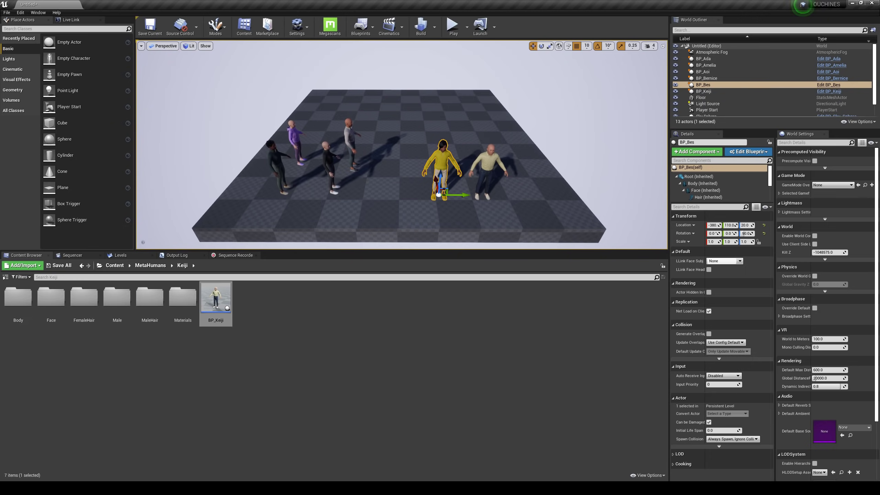
pyautogui.click(332, 168)
pyautogui.moveTo(351, 193); pyautogui.dragTo(432, 195)
pyautogui.press('e')
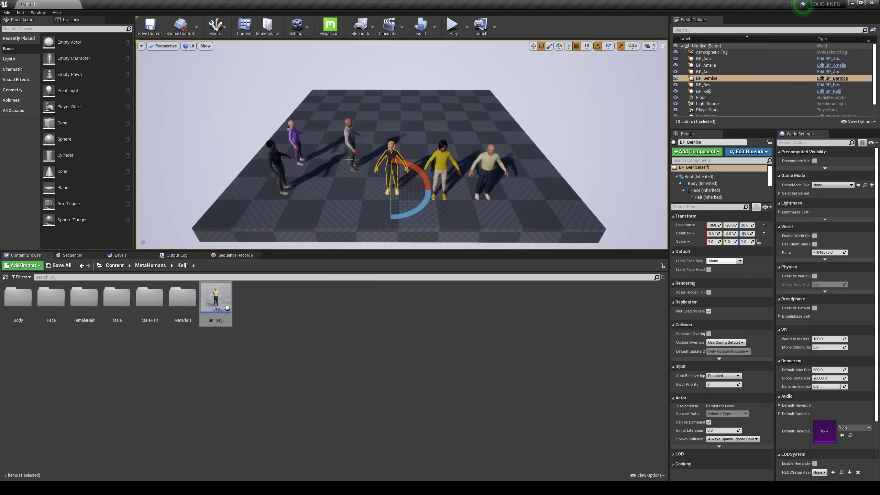
# - Nudge Aoi forward, then move Amelia into the row and turn her 90° toward the camera
pyautogui.click(350, 141)
pyautogui.press('w')
pyautogui.moveTo(372, 178)
pyautogui.mouseDown()
pyautogui.moveTo(360, 160)
pyautogui.moveTo(347, 186)
pyautogui.moveTo(385, 180)
pyautogui.mouseUp()
pyautogui.press('e')
pyautogui.click(301, 152)
pyautogui.press('w')
pyautogui.moveTo(312, 160); pyautogui.dragTo(318, 169)
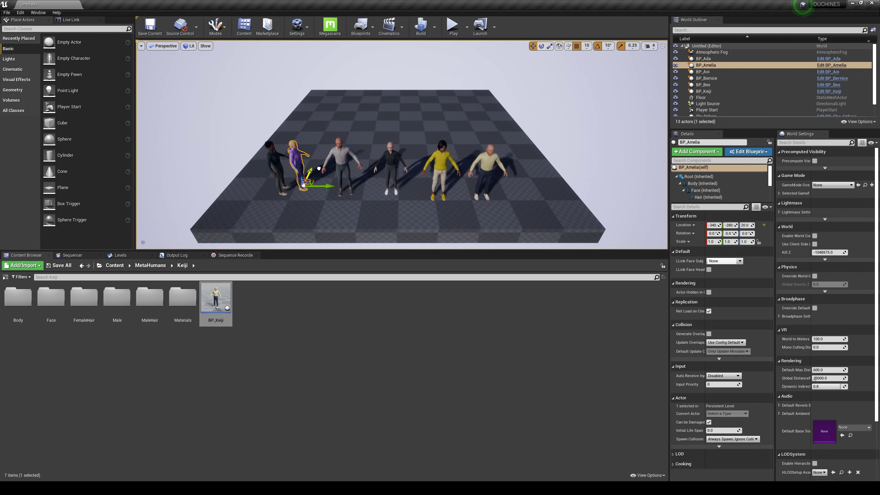
pyautogui.press('e')
pyautogui.moveTo(330, 199); pyautogui.dragTo(343, 187)
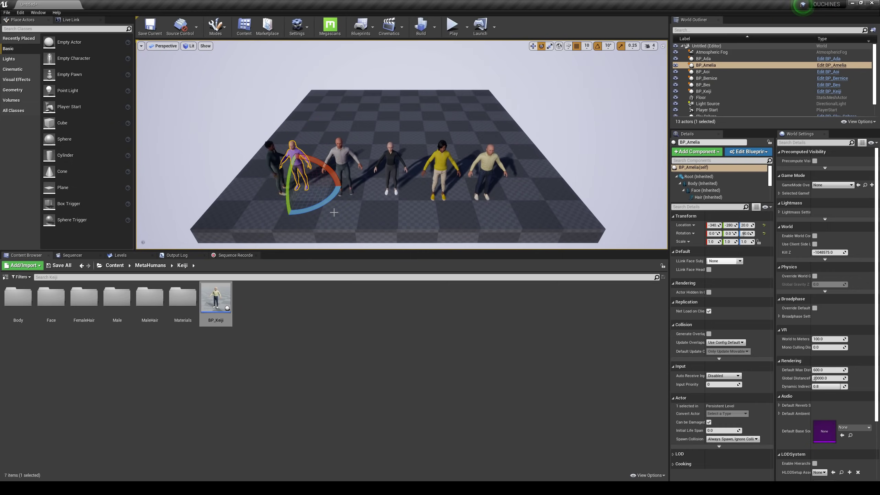
# - Move Ada behind the bald man
pyautogui.click(275, 165)
pyautogui.press('w')
pyautogui.moveTo(291, 180)
pyautogui.mouseDown()
pyautogui.moveTo(324, 164)
pyautogui.moveTo(341, 192)
pyautogui.mouseUp()
pyautogui.press('e')
# - Enable Show FPS, save via Save Current Level As, and lower the Content Browser splitter
pyautogui.click(142, 45)
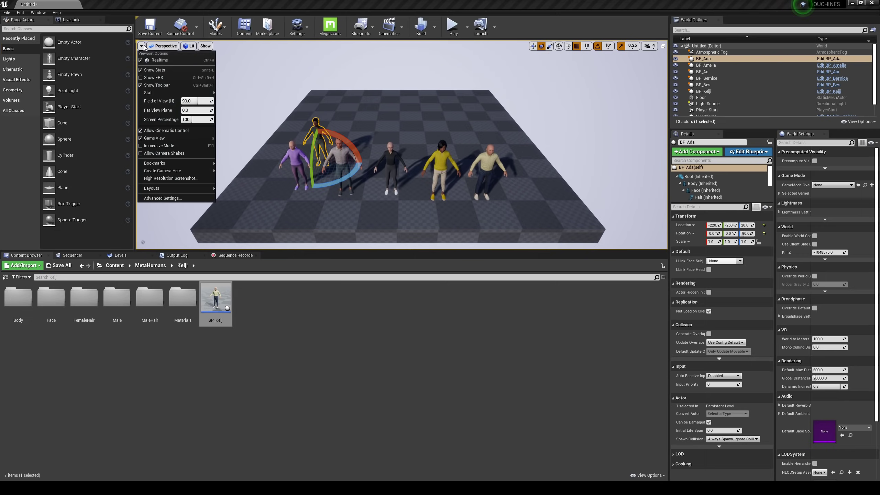
pyautogui.click(172, 83)
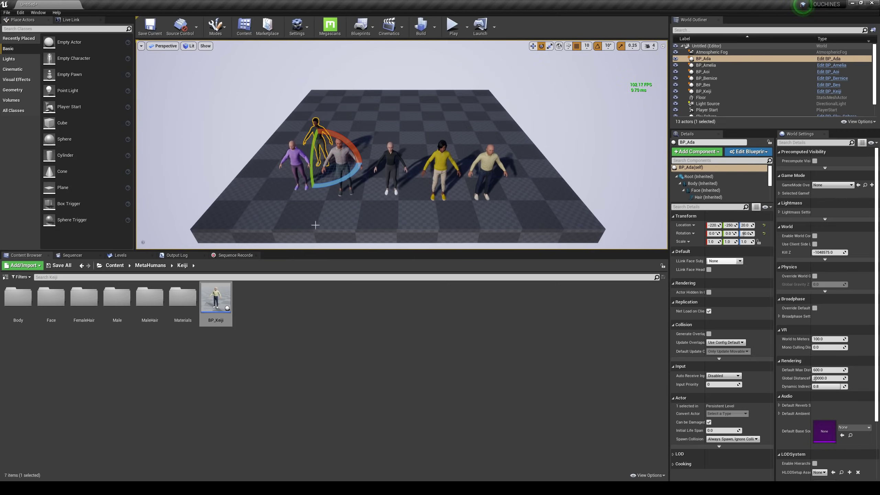
pyautogui.click(6, 12)
pyautogui.click(35, 81)
pyautogui.click(605, 352)
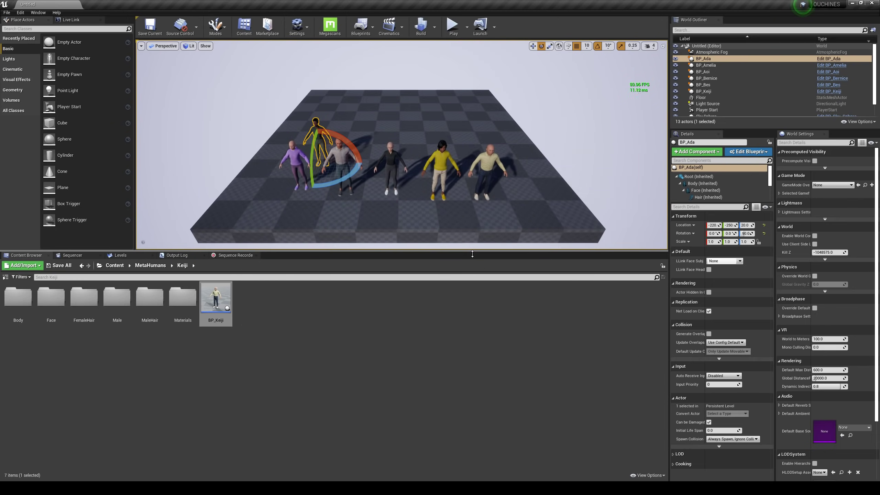
pyautogui.moveTo(472, 252); pyautogui.dragTo(471, 397)
pyautogui.click(438, 323)
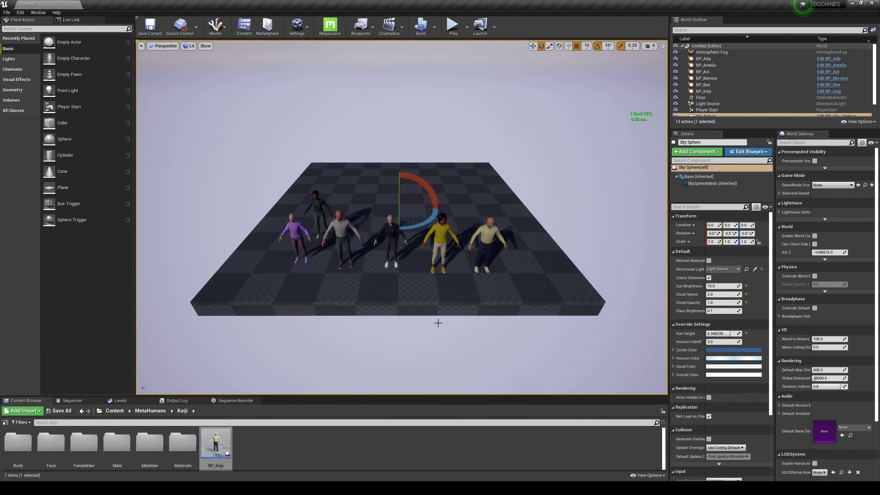
# - Go immersive with F11, check camera speed, and fly past the old man and black-shirt woman
pyautogui.press('F11')
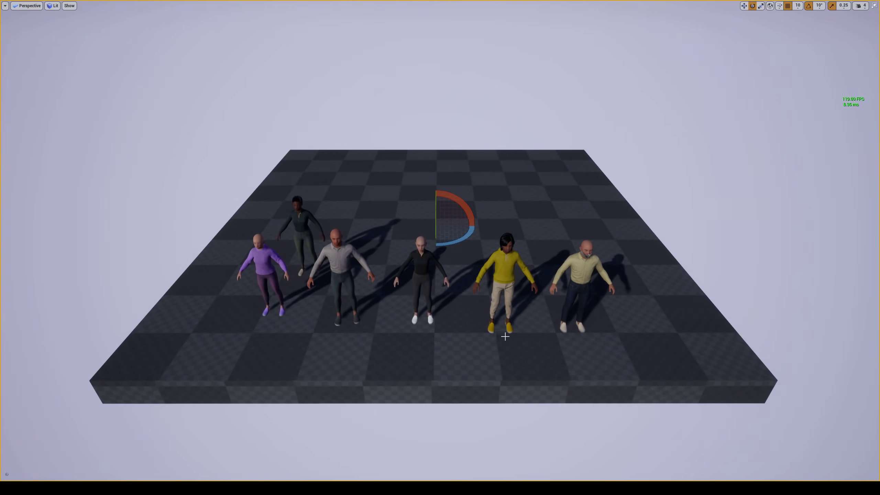
pyautogui.scroll(3, 503, 319)
pyautogui.click(865, 5)
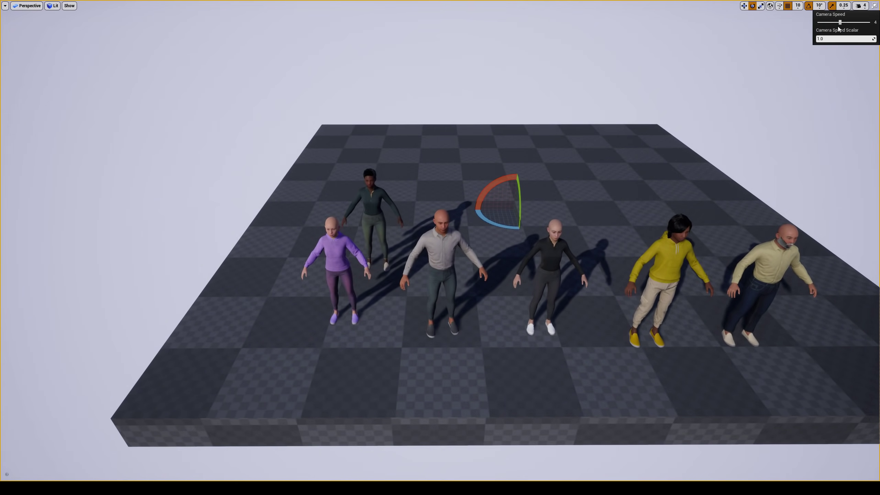
pyautogui.click(677, 239)
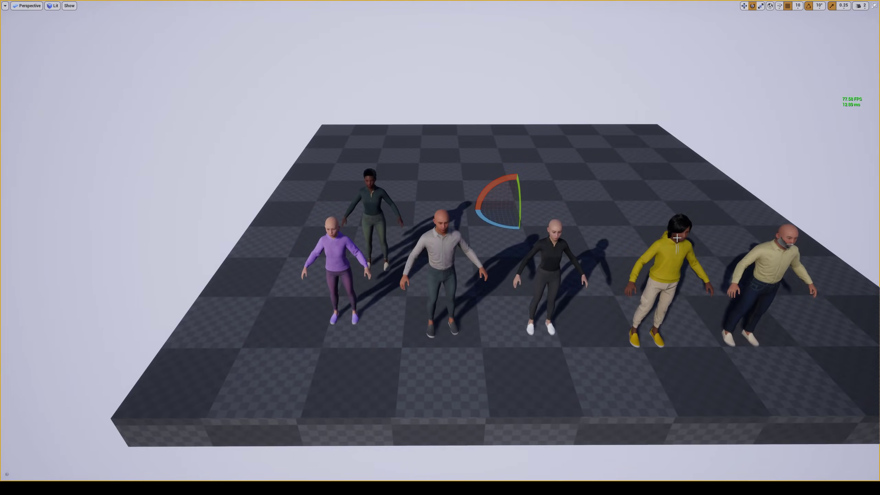
pyautogui.scroll(6, 440, 276)
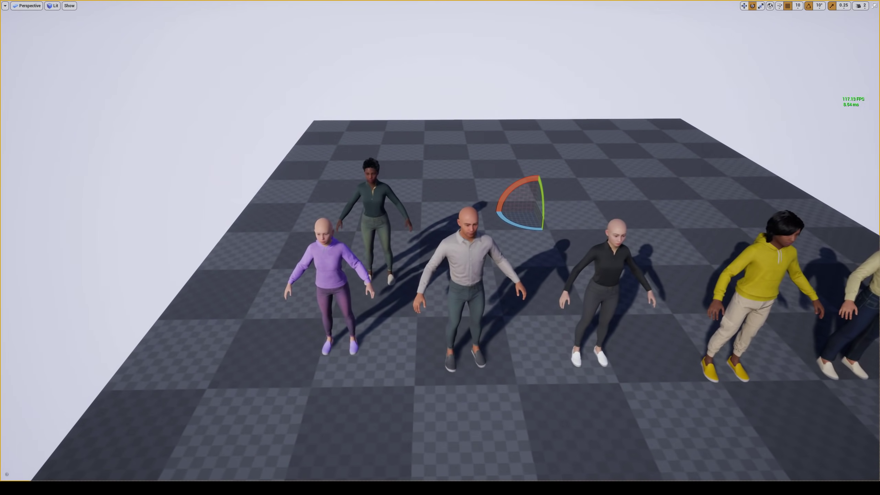
pyautogui.scroll(2, 440, 275)
pyautogui.scroll(2, 440, 275)
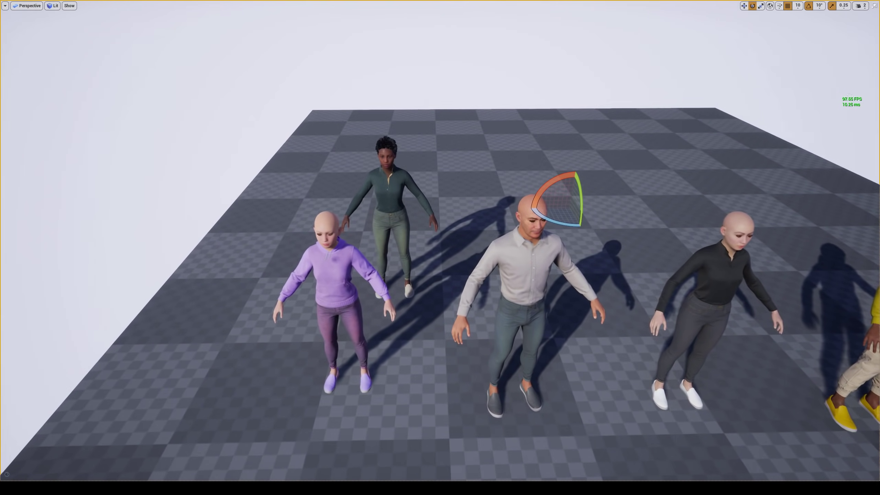
pyautogui.scroll(2, 440, 275)
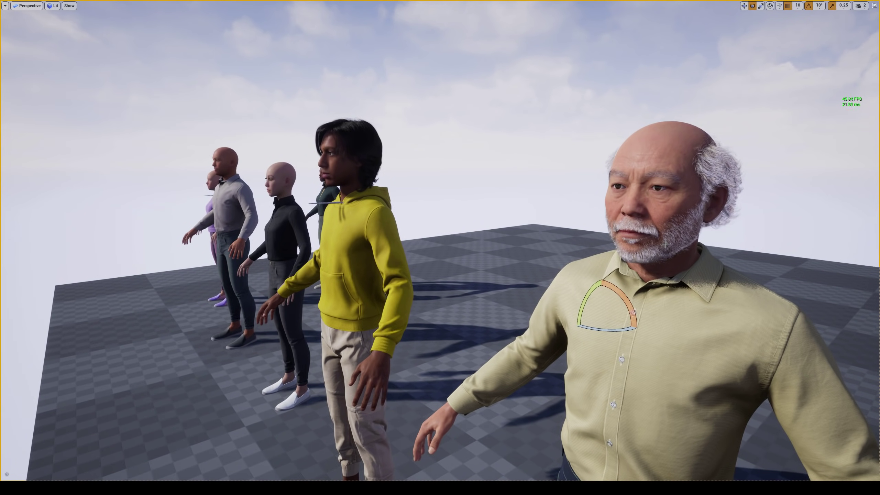
pyautogui.press('w')
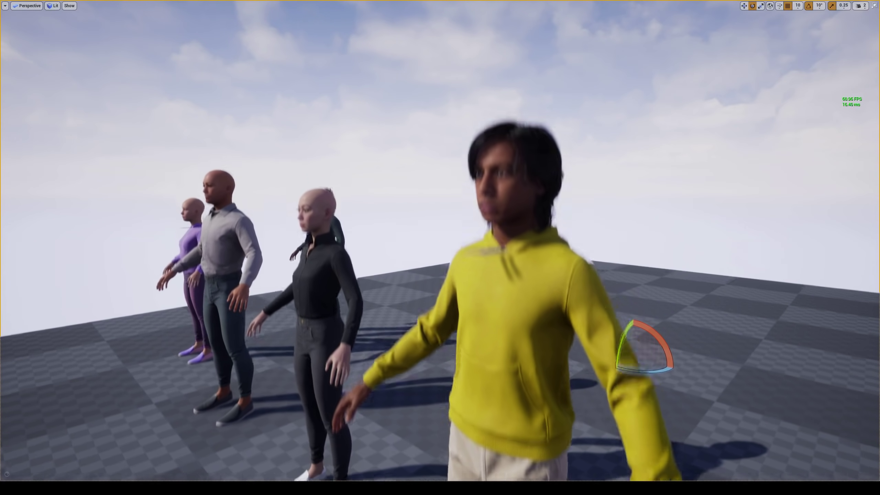
pyautogui.press('w')
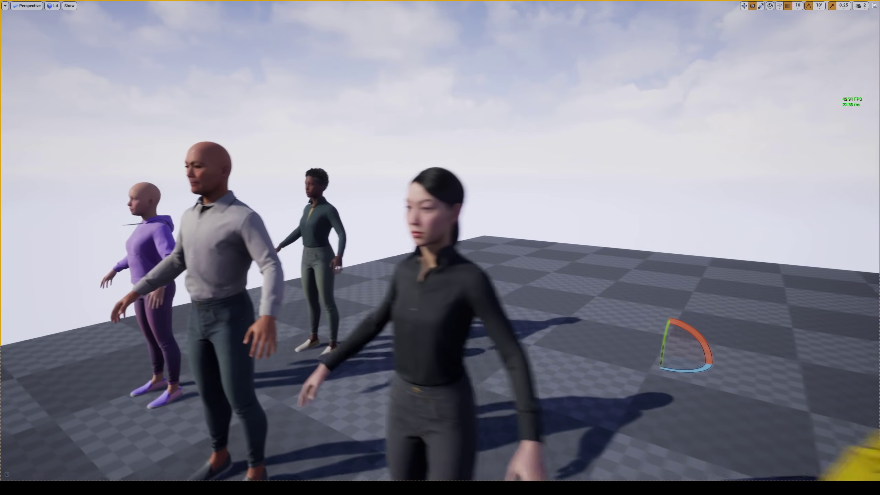
pyautogui.press('w')
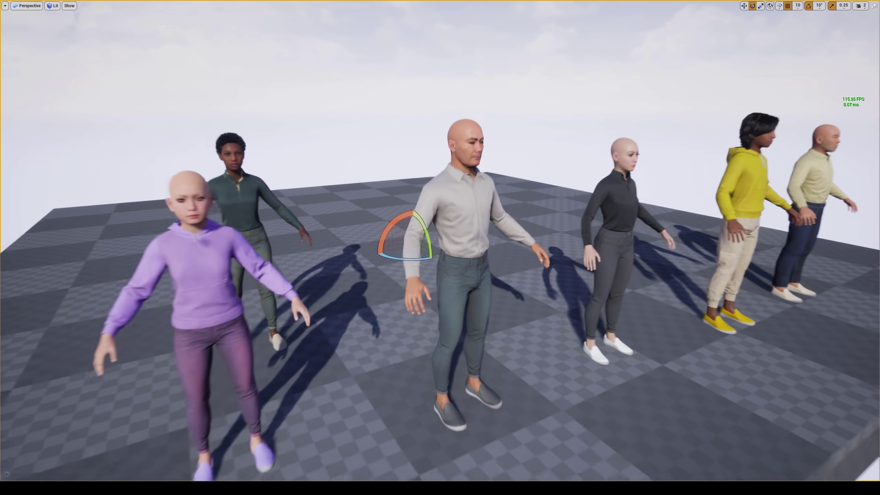
# - Move the bald woman behind the grey-shirt man, undoing one wrong move
pyautogui.rightClick(655, 201)
pyautogui.click(621, 267)
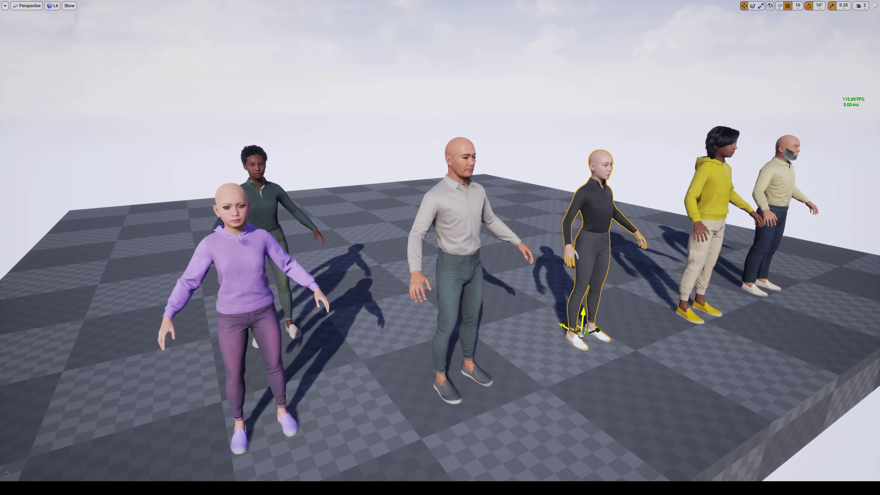
pyautogui.click(581, 316)
pyautogui.hotkey('ctrl', 'z')
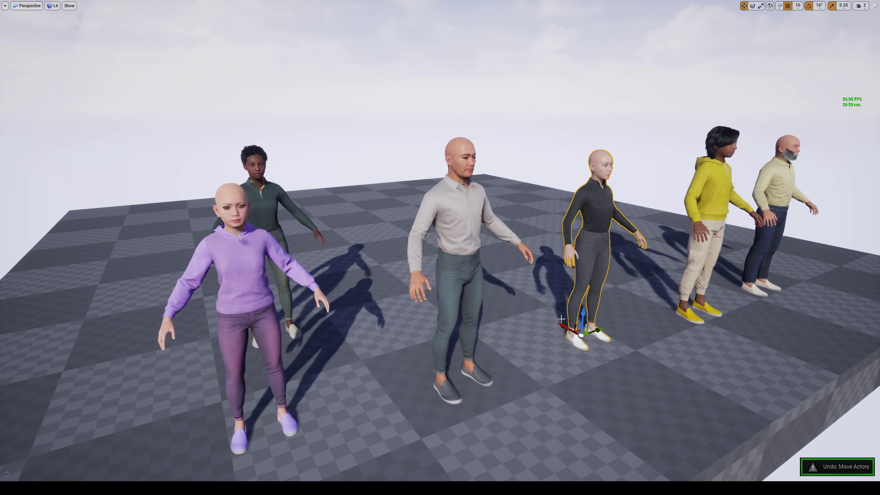
pyautogui.moveTo(577, 334)
pyautogui.mouseDown()
pyautogui.moveTo(428, 306)
pyautogui.moveTo(381, 318)
pyautogui.mouseUp()
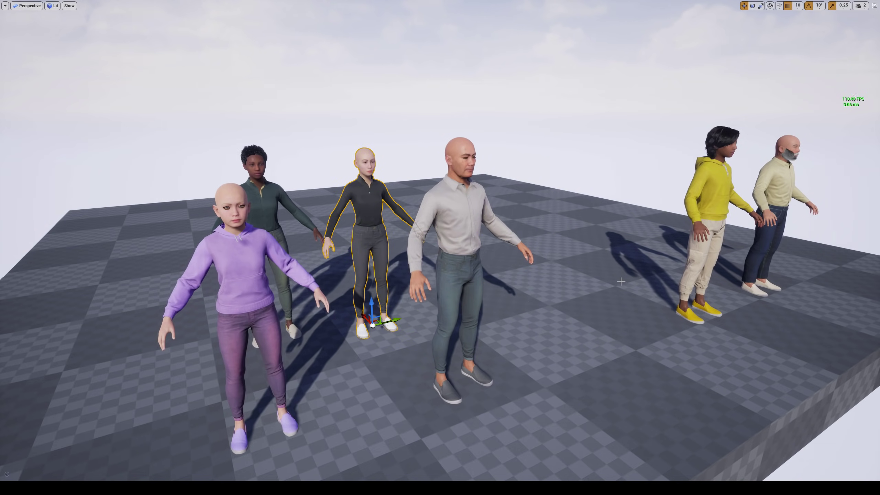
# - Put the yellow-hoodie man behind the grey-shirt man and the old man beside the purple-hoodie girl
pyautogui.click(692, 274)
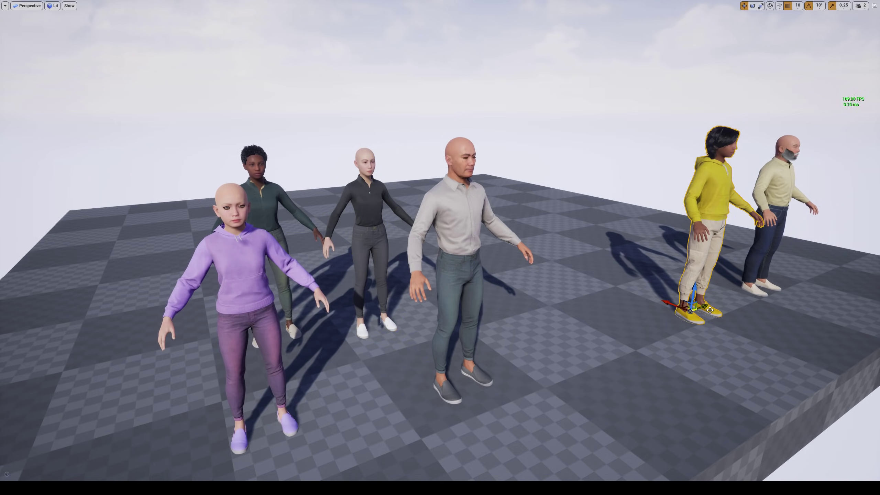
pyautogui.moveTo(708, 310); pyautogui.dragTo(572, 334)
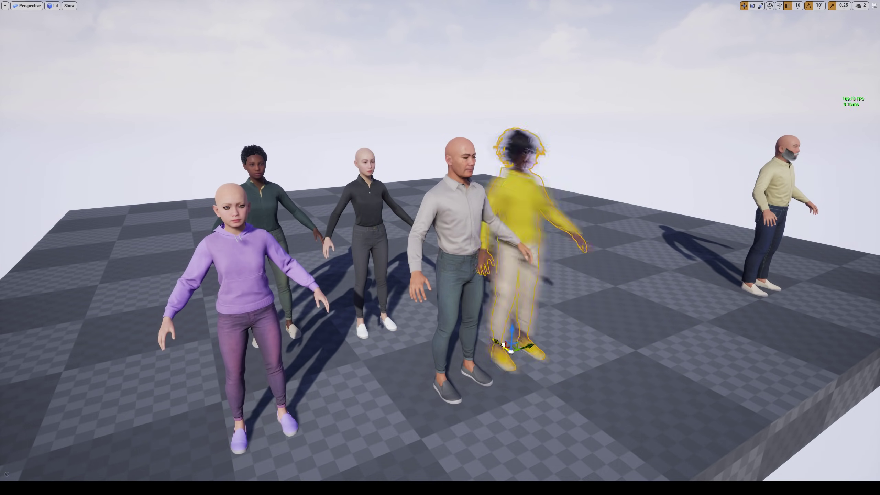
pyautogui.moveTo(536, 368); pyautogui.dragTo(467, 317)
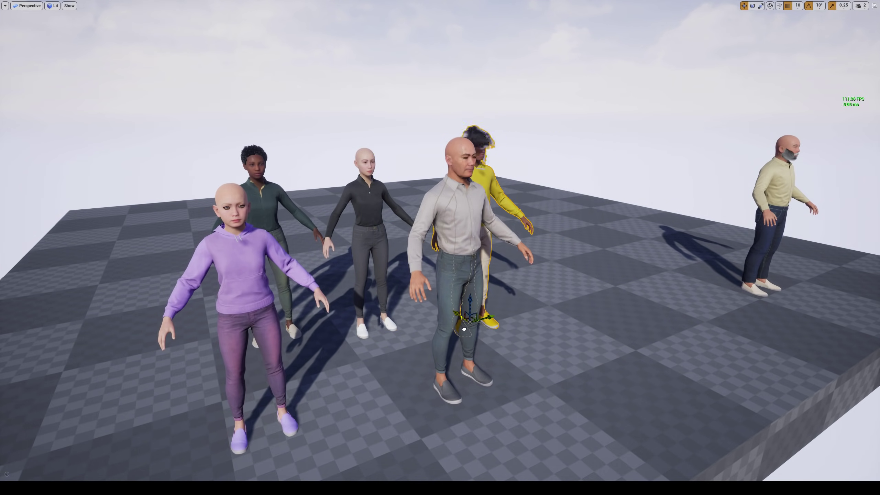
pyautogui.click(755, 243)
pyautogui.moveTo(756, 275); pyautogui.dragTo(494, 336)
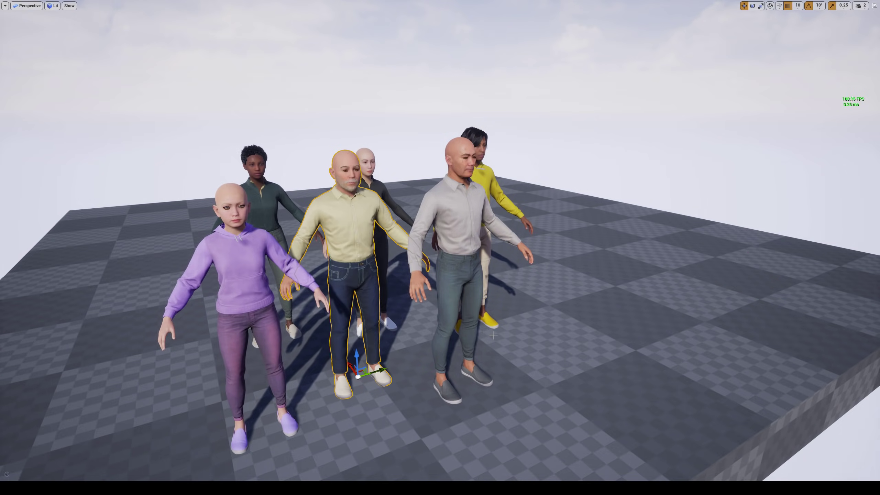
pyautogui.scroll(2, 493, 335)
pyautogui.moveTo(494, 334)
pyautogui.mouseDown(button='right')
pyautogui.moveTo(474, 323)
pyautogui.moveTo(468, 303)
pyautogui.mouseUp(button='right')
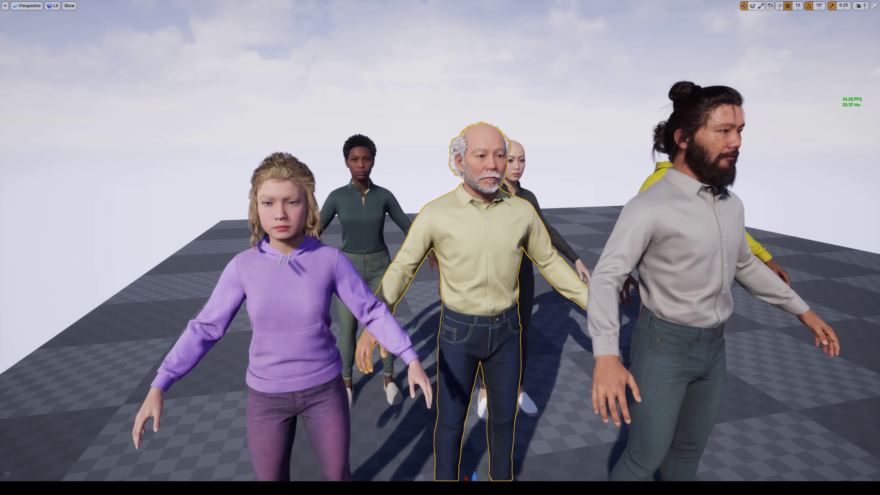
# - Move the bald woman forward toward the camera with the move gizmo
pyautogui.moveTo(482, 323); pyautogui.dragTo(427, 323, button='right')
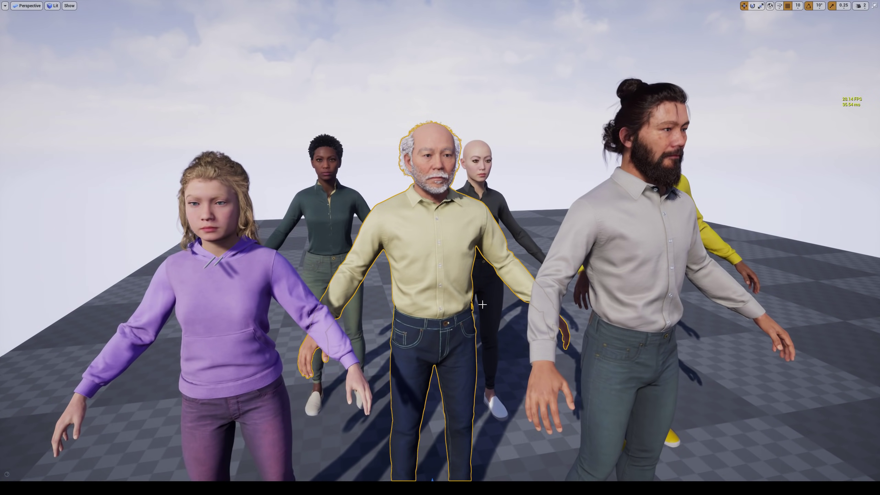
pyautogui.click(498, 186)
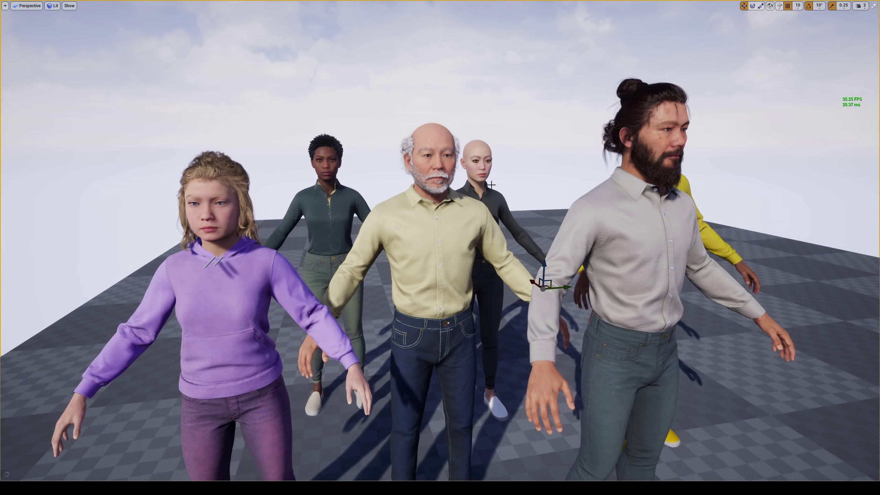
pyautogui.click(524, 245)
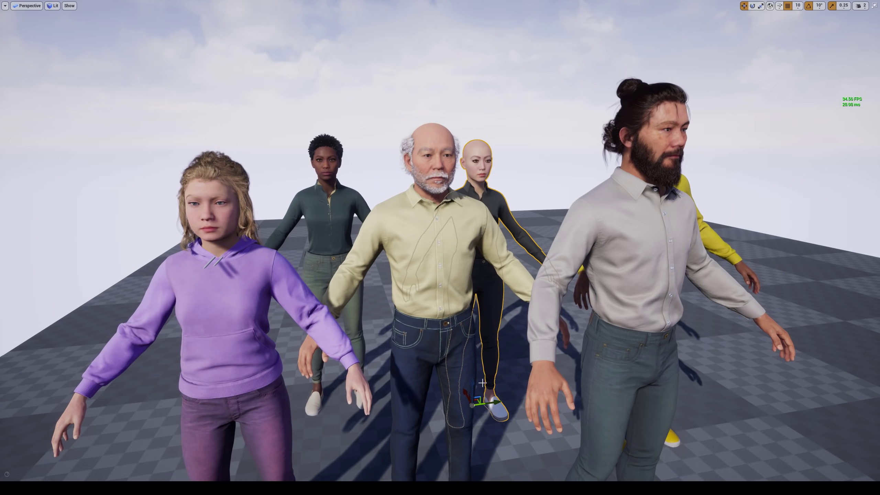
pyautogui.moveTo(482, 383); pyautogui.dragTo(497, 427)
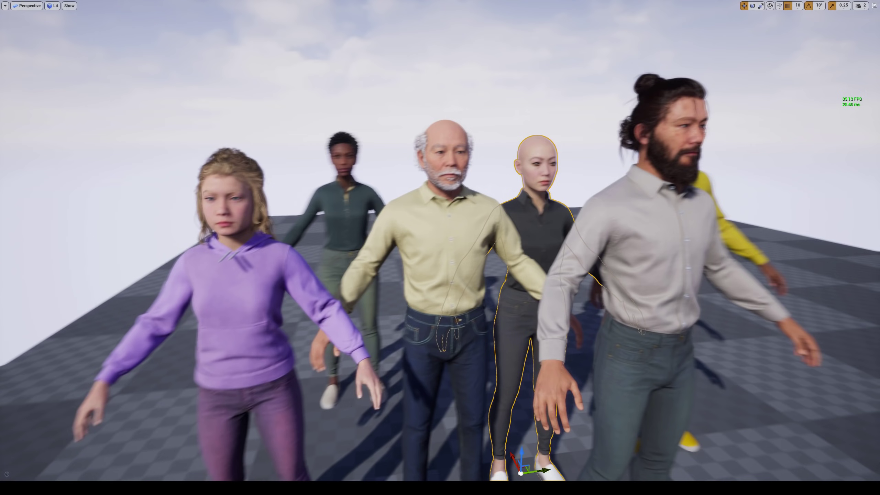
# - Shift the yellow-hoodie character and green-clad woman left and back, then exit immersive mode
pyautogui.moveTo(651, 291); pyautogui.dragTo(682, 252, button='right')
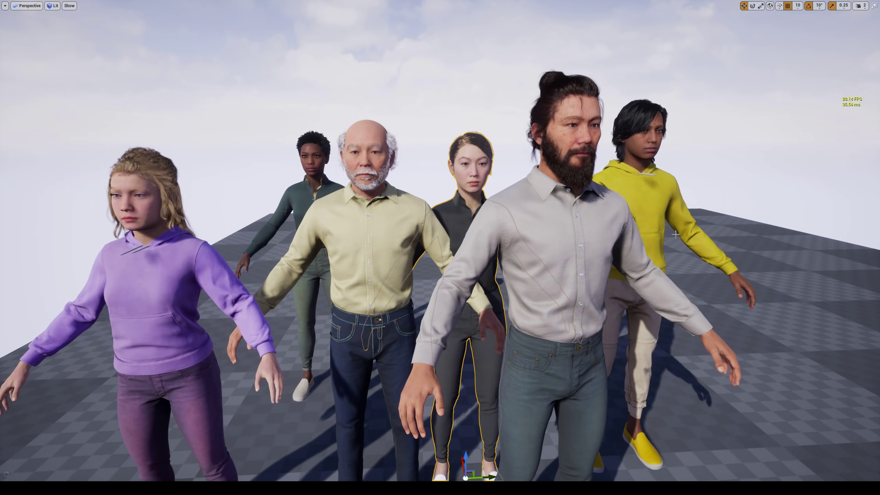
pyautogui.click(667, 231)
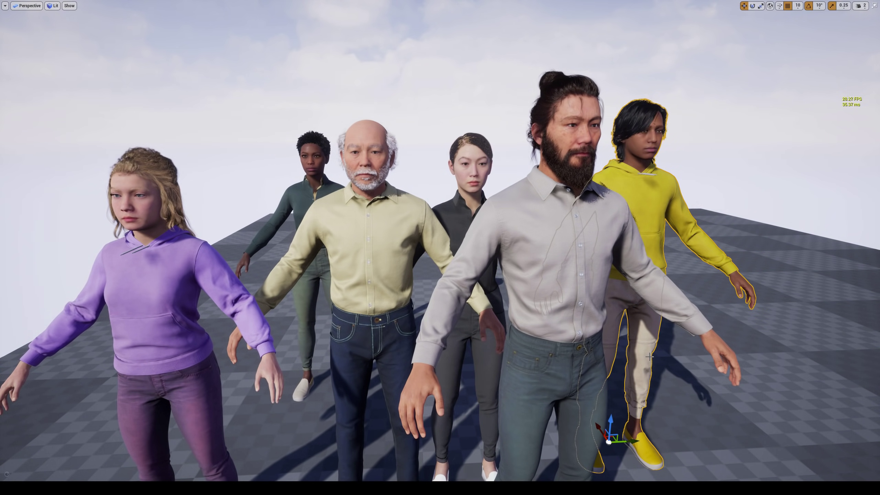
pyautogui.moveTo(615, 439); pyautogui.dragTo(593, 434)
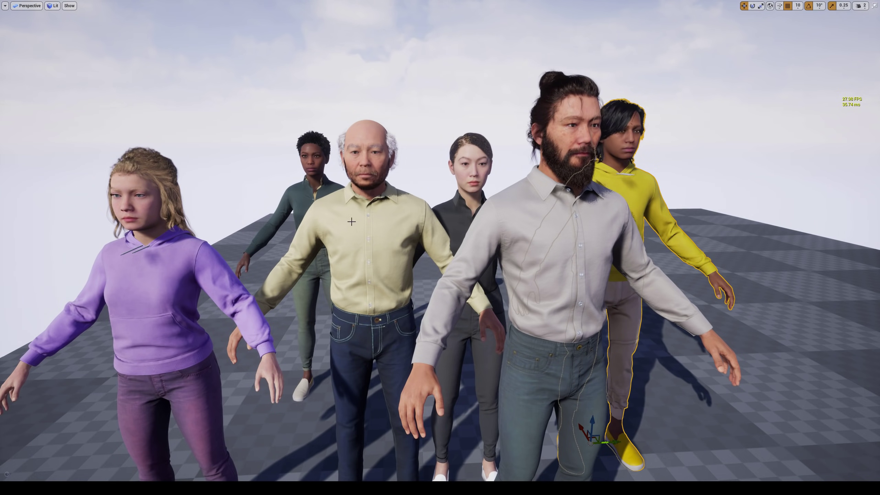
pyautogui.click(317, 193)
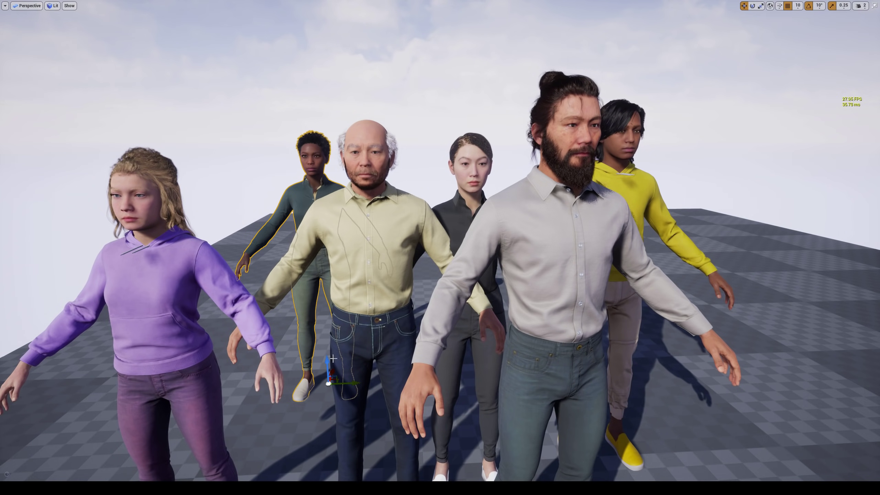
pyautogui.moveTo(350, 385)
pyautogui.mouseDown()
pyautogui.moveTo(336, 386)
pyautogui.moveTo(306, 424)
pyautogui.mouseUp()
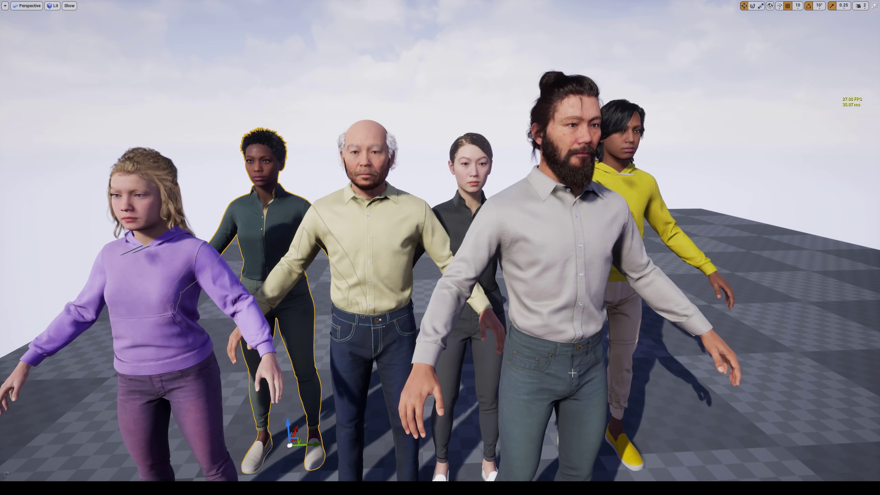
pyautogui.scroll(1, 649, 379)
pyautogui.scroll(3, 440, 275)
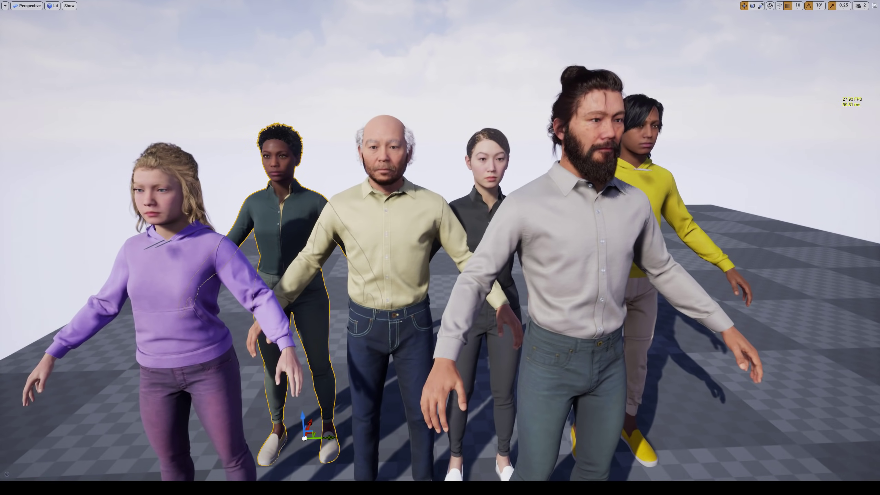
pyautogui.scroll(-1, 659, 381)
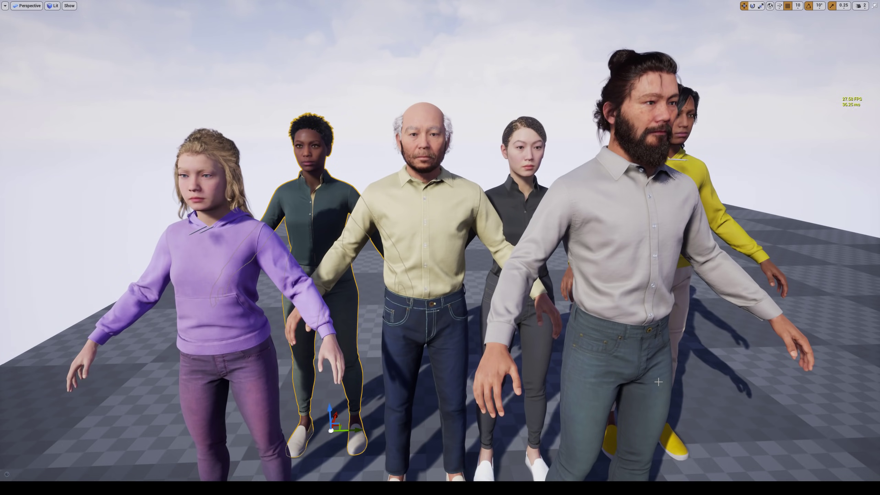
pyautogui.press('F11')
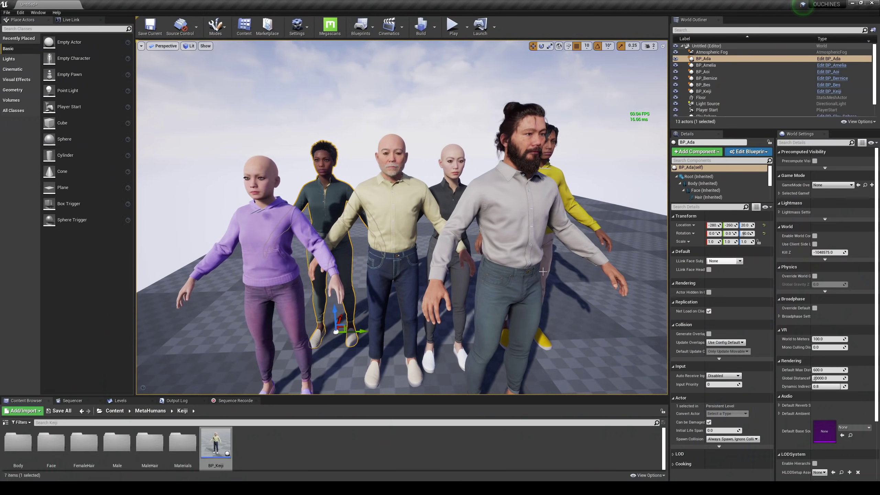
# - Switch the viewport to Mesh LOD Coloration and show the purple-hoodie girl's LODSync settings
pyautogui.click(206, 47)
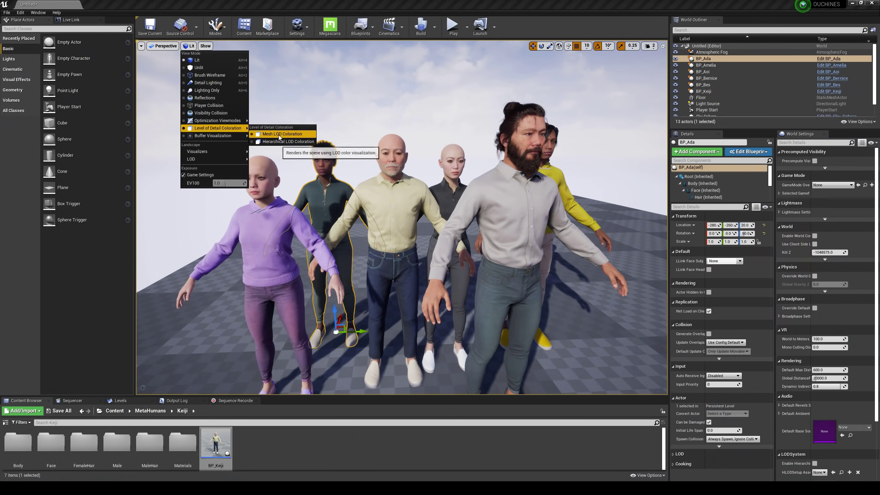
pyautogui.click(289, 143)
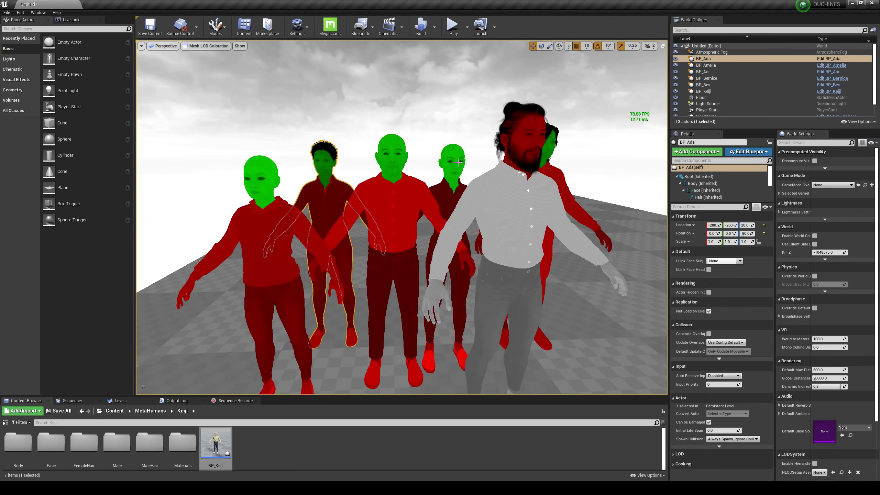
pyautogui.scroll(3, 462, 183)
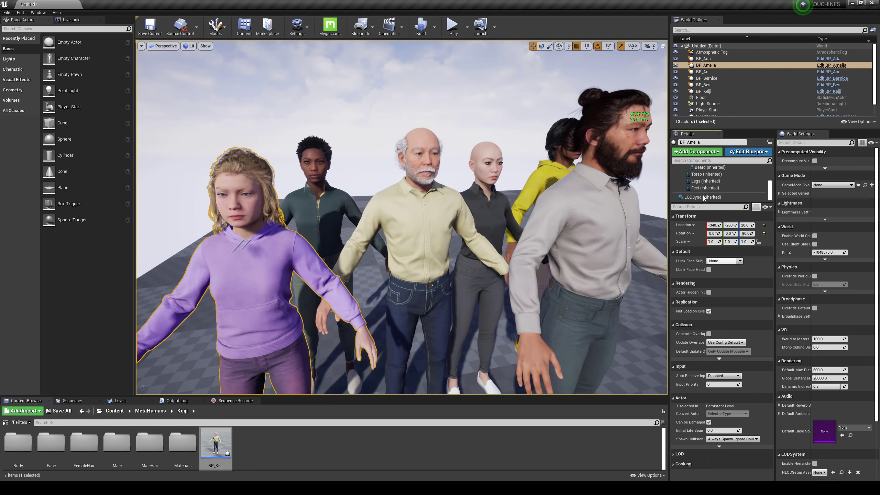
pyautogui.click(703, 198)
pyautogui.click(723, 233)
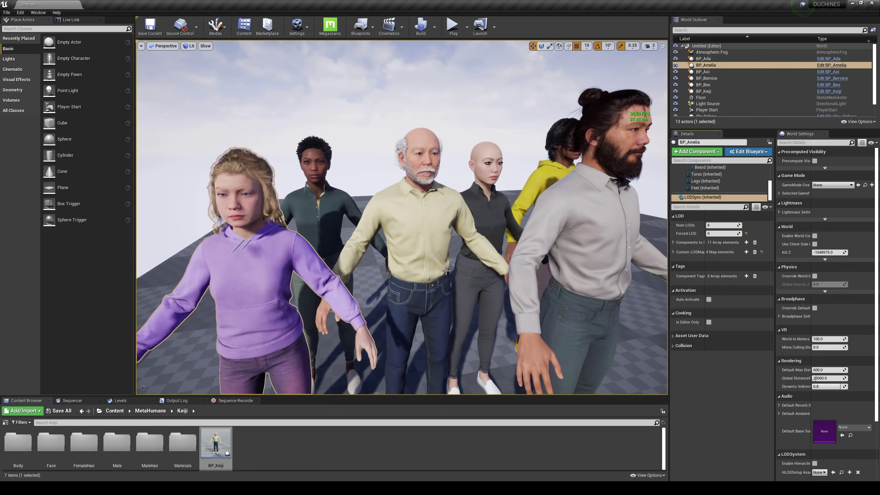
# - Set the LODSync Forced LOD to 0 for BP_Keiji and BP_Ada
pyautogui.click(419, 227)
pyautogui.click(703, 198)
pyautogui.click(723, 234)
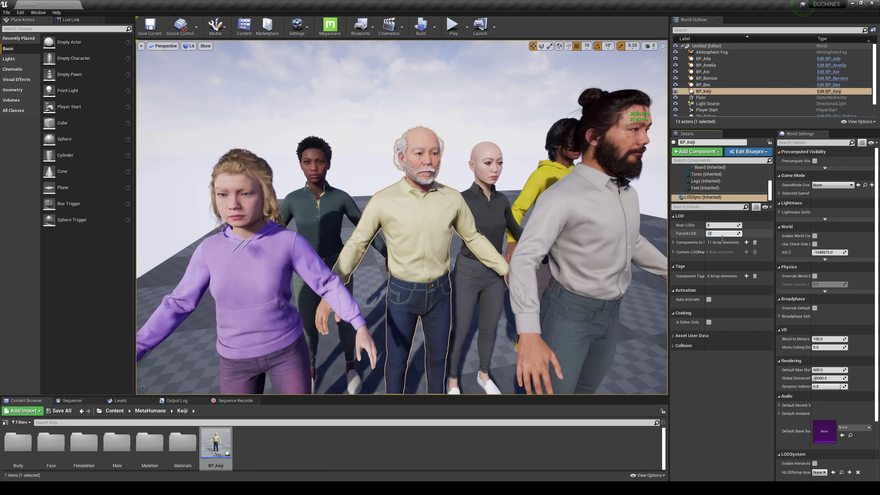
pyautogui.write('0')
pyautogui.press('Return')
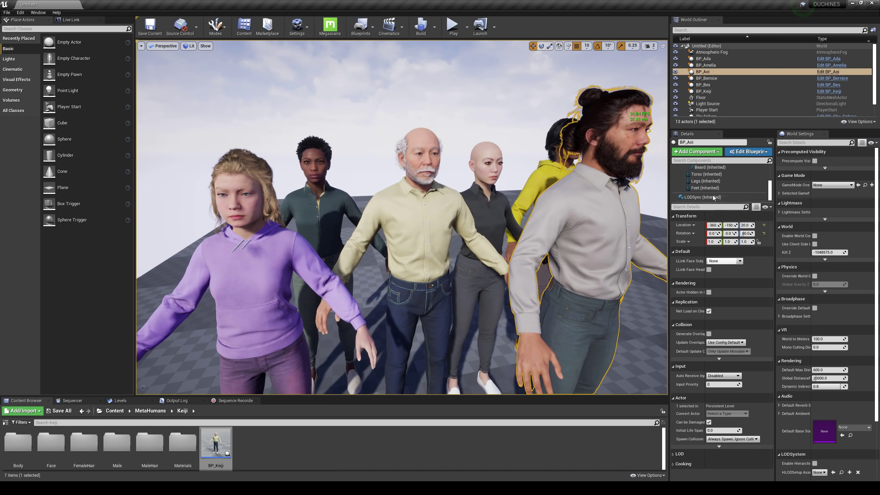
pyautogui.click(248, 227)
# - View the crowd in Mesh LOD Coloration and orbit around it to check LOD levels
pyautogui.click(189, 46)
pyautogui.moveTo(218, 128)
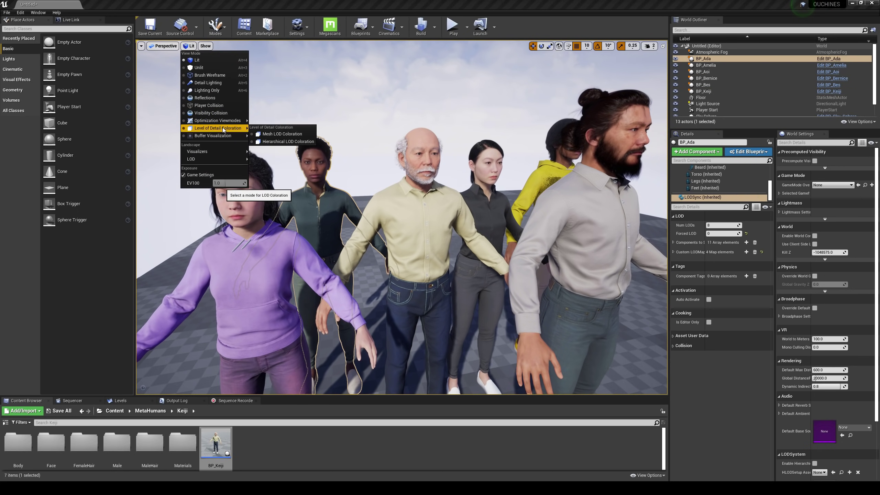
pyautogui.click(282, 134)
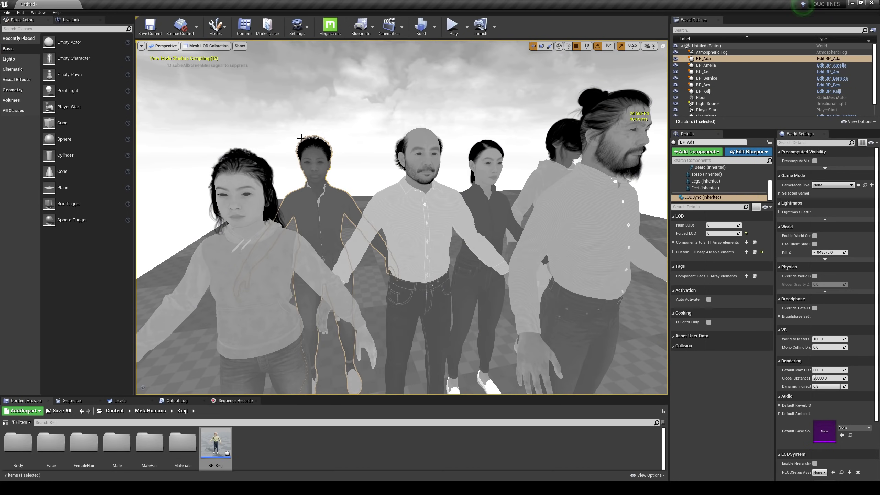
pyautogui.moveTo(303, 136); pyautogui.dragTo(323, 138, button='right')
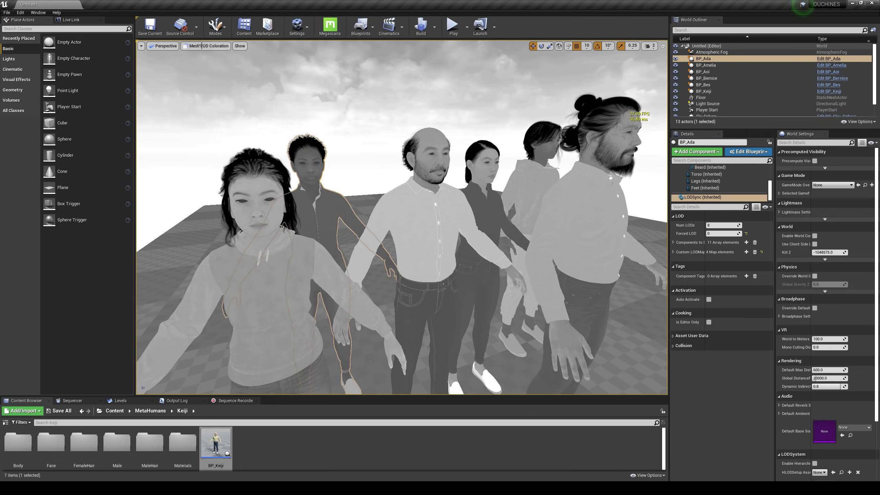
pyautogui.click(206, 47)
# - Restore Lit shading, then Alt-drag a duplicate of the bearded man beside the old man
pyautogui.click(198, 60)
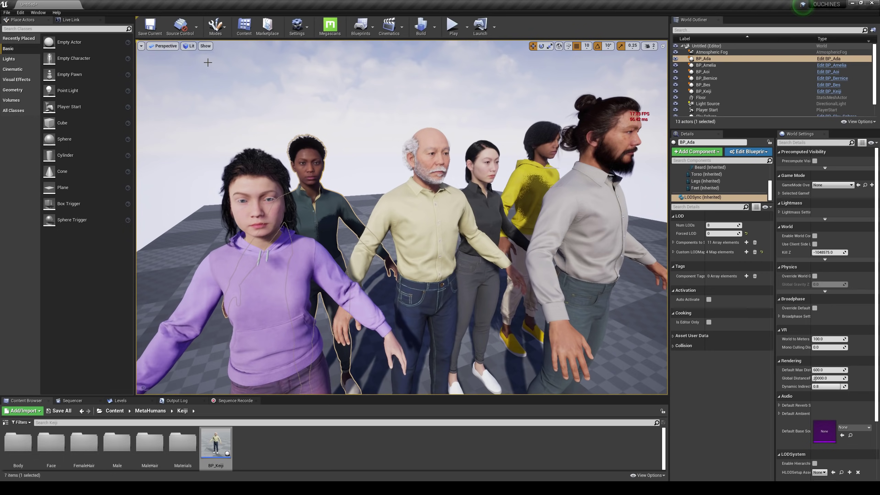
pyautogui.moveTo(263, 73); pyautogui.dragTo(266, 73, button='right')
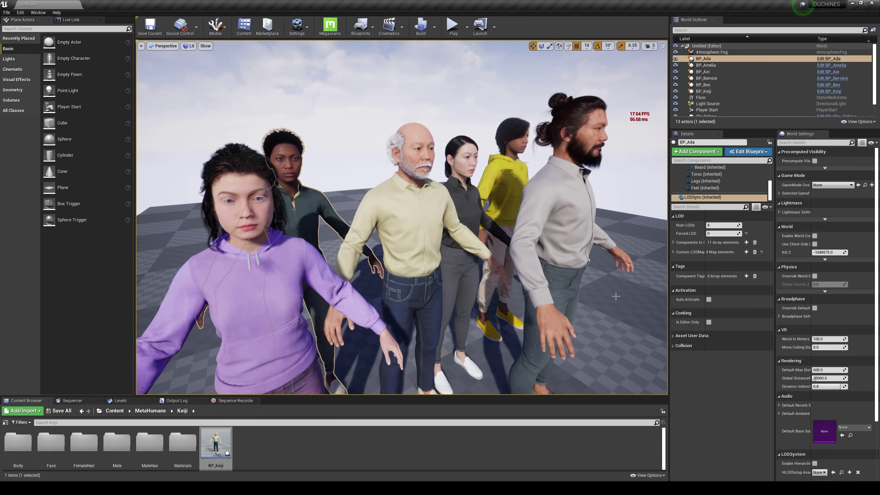
pyautogui.moveTo(584, 255); pyautogui.dragTo(593, 246, button='right')
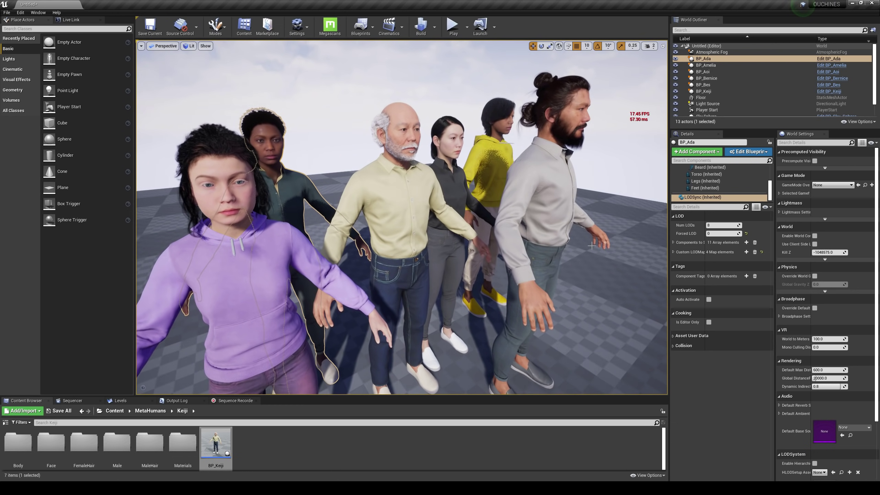
pyautogui.click(530, 260)
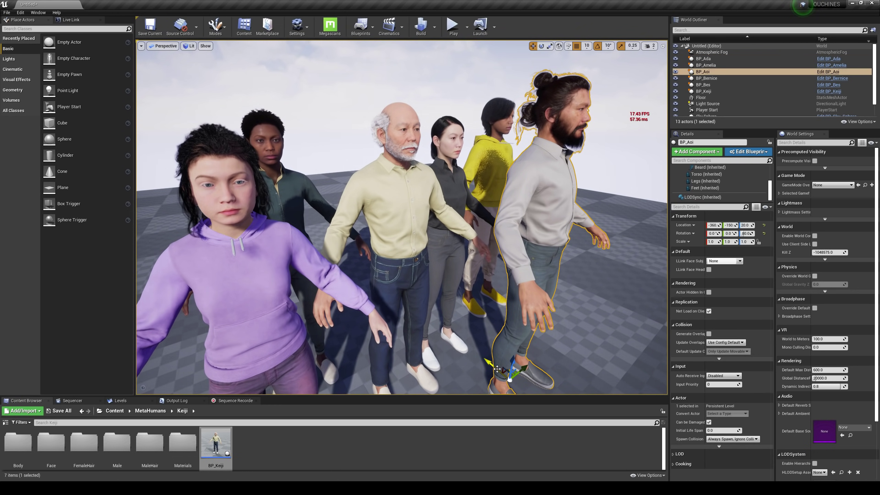
pyautogui.keyDown('alt'); pyautogui.moveTo(487, 362); pyautogui.dragTo(410, 326); pyautogui.keyUp('alt')
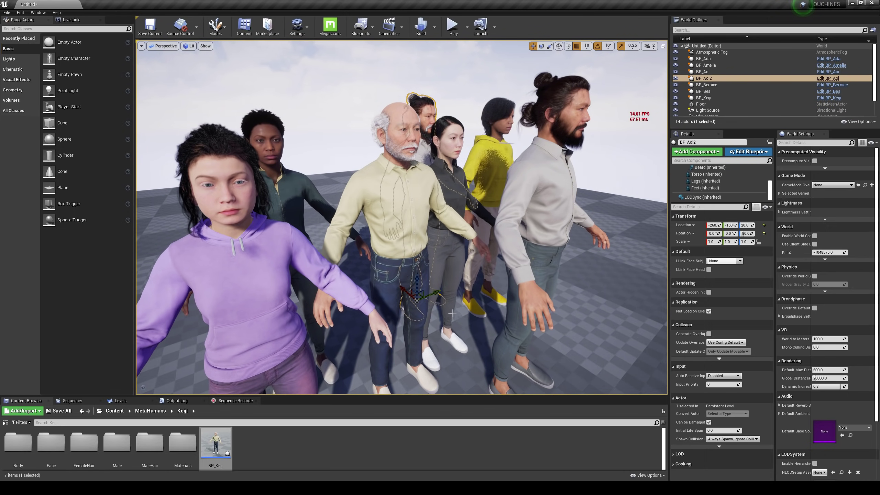
pyautogui.moveTo(447, 307); pyautogui.dragTo(381, 303)
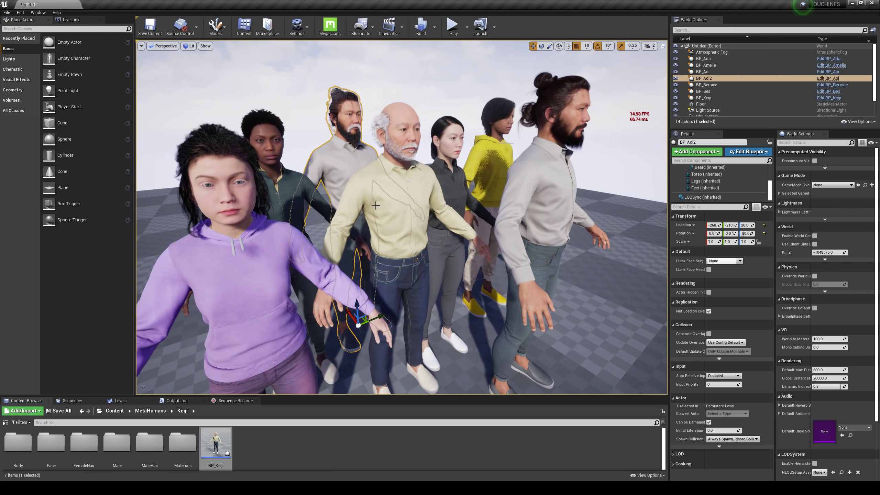
# - Alt-drag a copy of the old man just behind him, then reselect the original and orbit
pyautogui.click(590, 296)
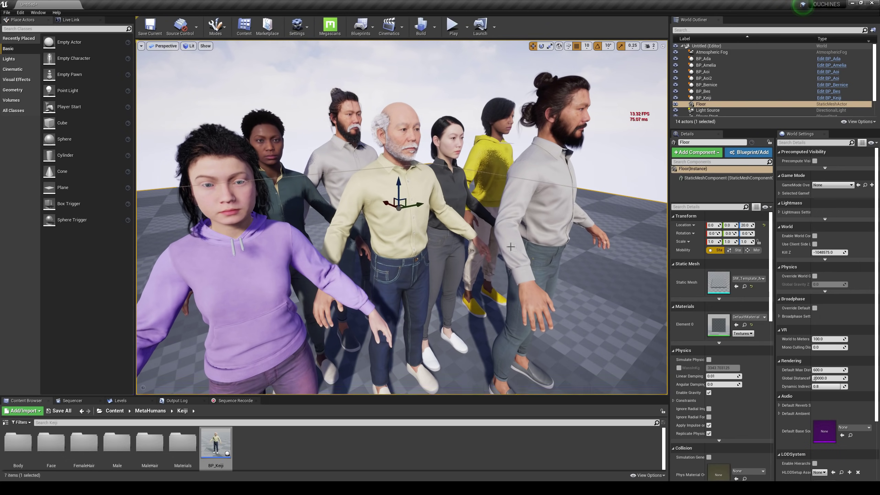
pyautogui.click(337, 151)
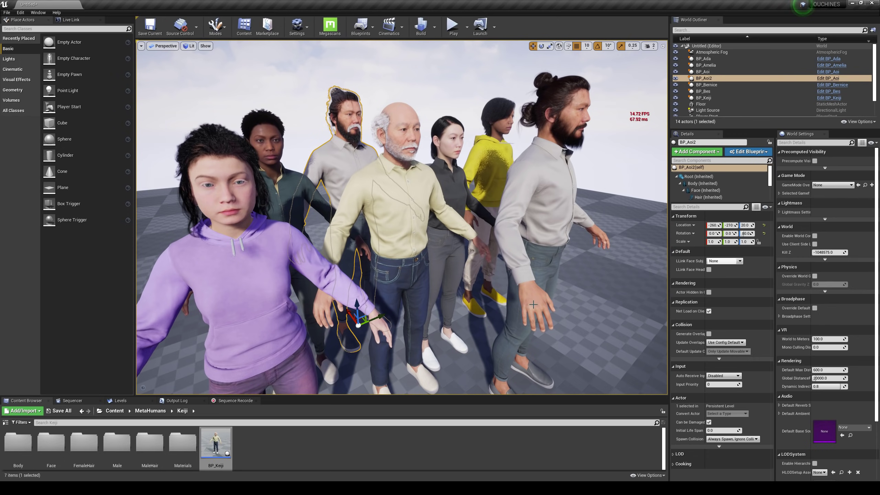
pyautogui.click(533, 305)
pyautogui.click(432, 305)
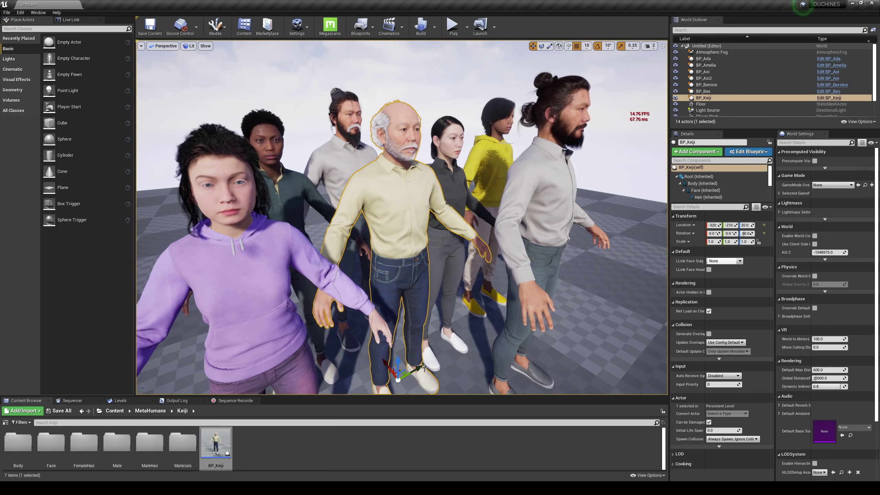
pyautogui.moveTo(423, 369)
pyautogui.keyDown('alt'); pyautogui.mouseDown()
pyautogui.moveTo(448, 341)
pyautogui.moveTo(398, 303)
pyautogui.mouseUp(); pyautogui.keyUp('alt')
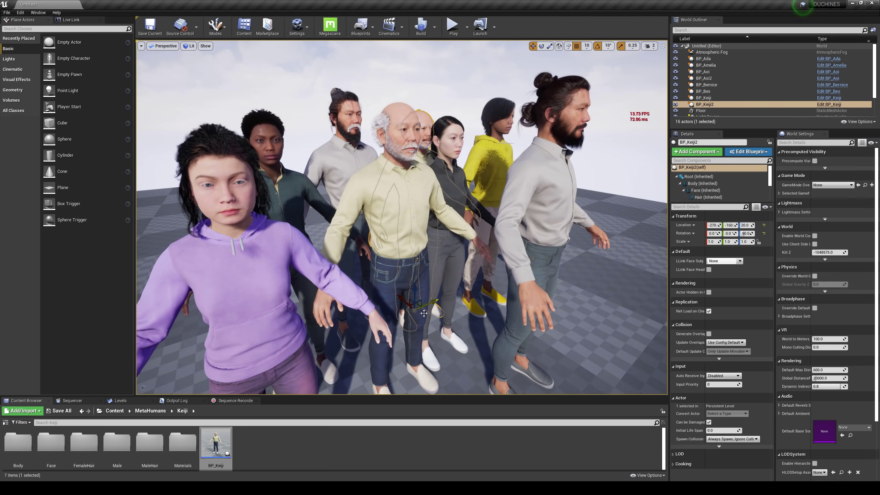
pyautogui.click(386, 282)
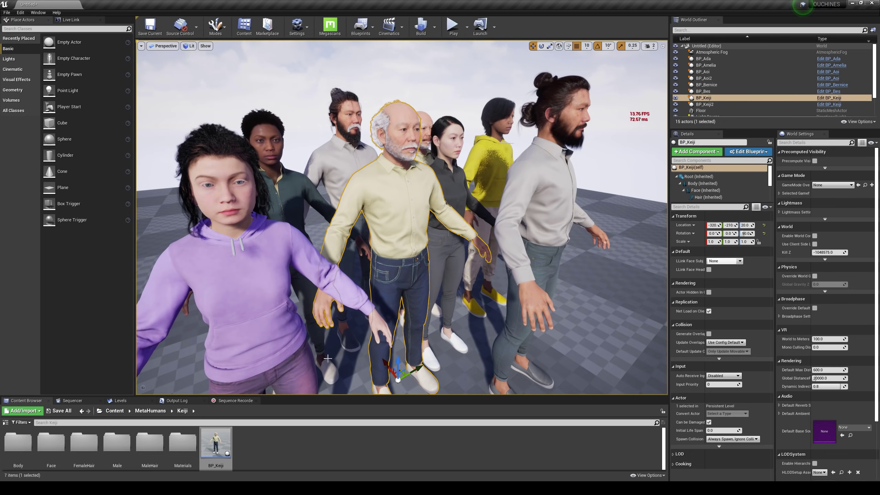
pyautogui.moveTo(331, 359); pyautogui.dragTo(386, 343, button='right')
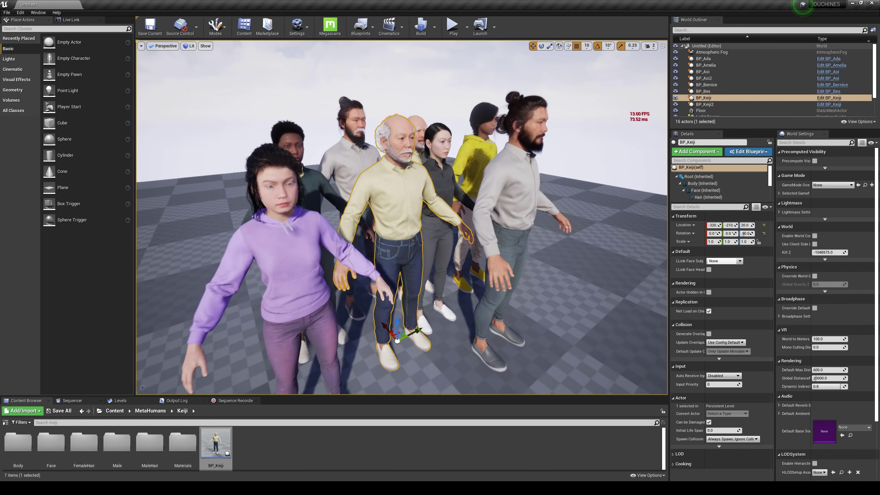
pyautogui.scroll(-2, 303, 337)
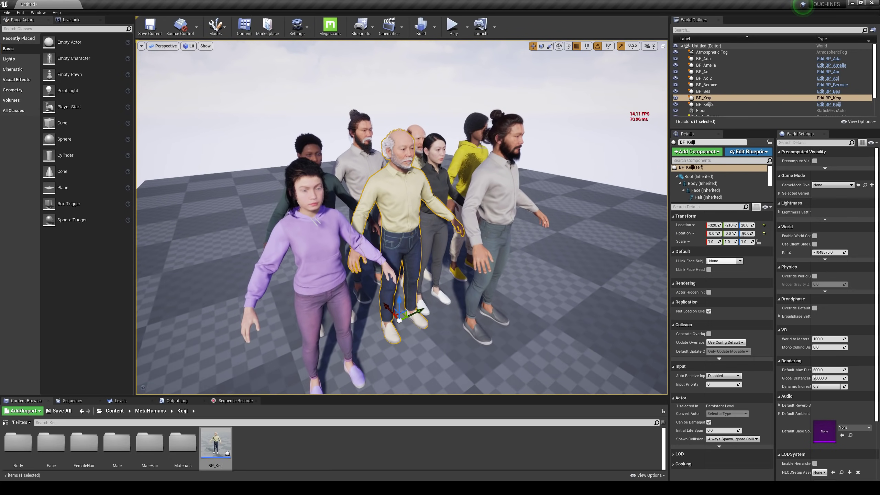
# - Alt-drag copies of the purple-hoodie girl and the woman in green into the crowd
pyautogui.click(323, 305)
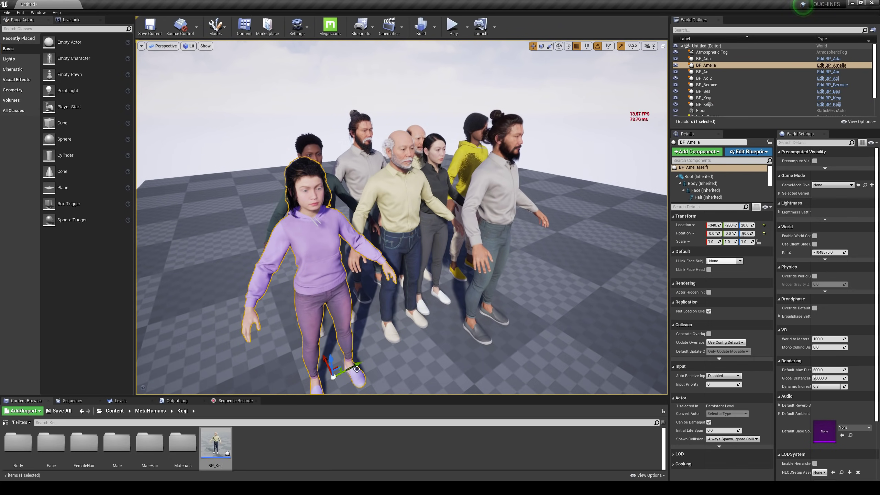
pyautogui.moveTo(358, 370)
pyautogui.keyDown('alt'); pyautogui.mouseDown()
pyautogui.moveTo(440, 323)
pyautogui.moveTo(417, 323)
pyautogui.moveTo(417, 333)
pyautogui.mouseUp(); pyautogui.keyUp('alt')
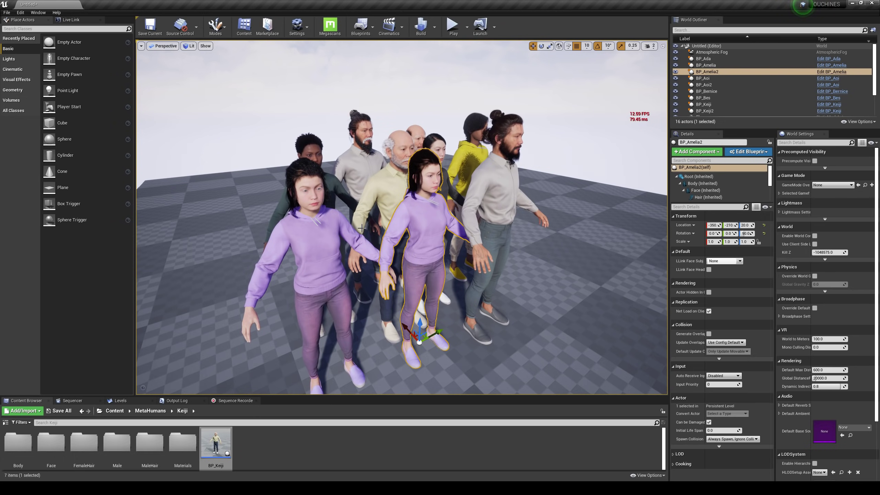
pyautogui.click(342, 193)
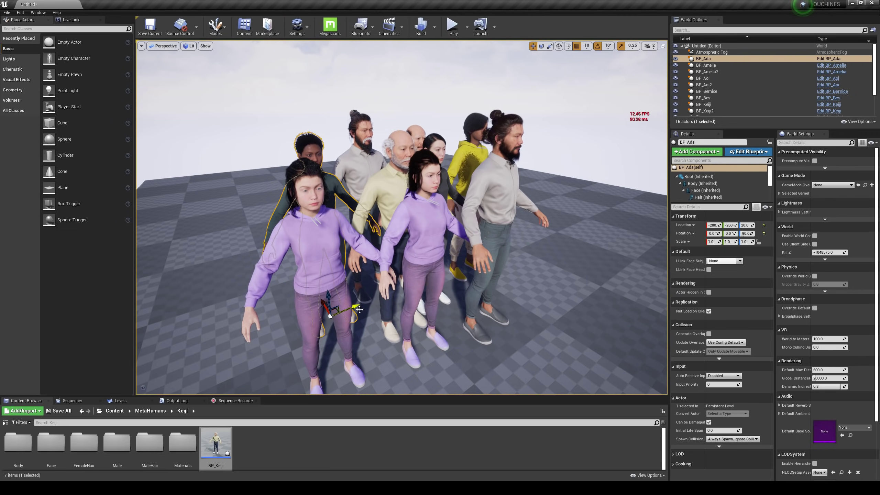
pyautogui.keyDown('alt'); pyautogui.moveTo(331, 310); pyautogui.dragTo(284, 336); pyautogui.keyUp('alt')
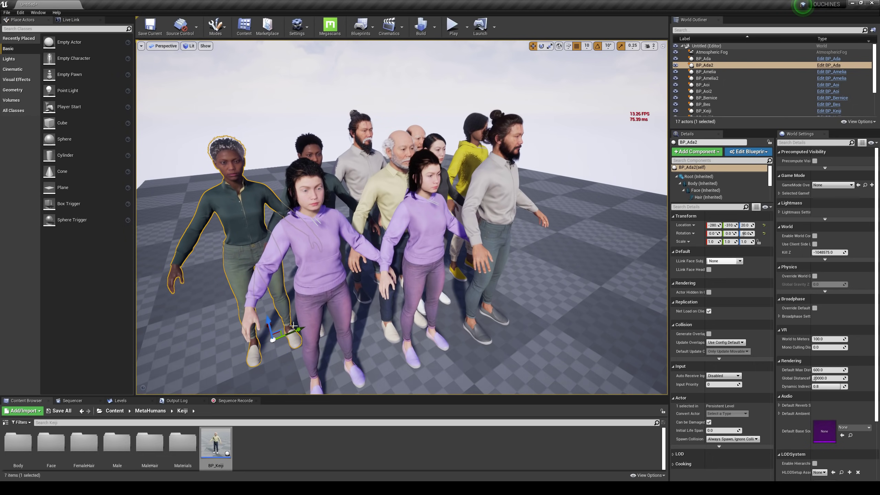
# - Check the crowd in Mesh LOD Coloration, then return the viewport to Lit shading
pyautogui.click(189, 45)
pyautogui.moveTo(217, 128)
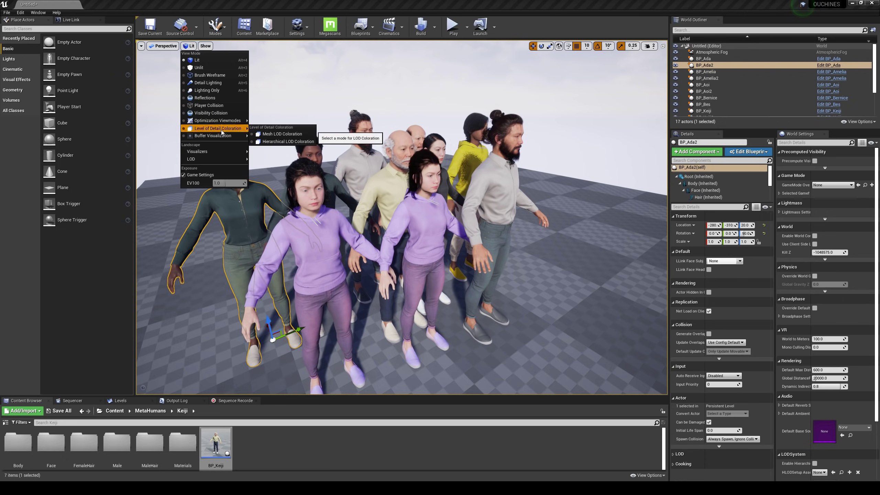
pyautogui.click(280, 138)
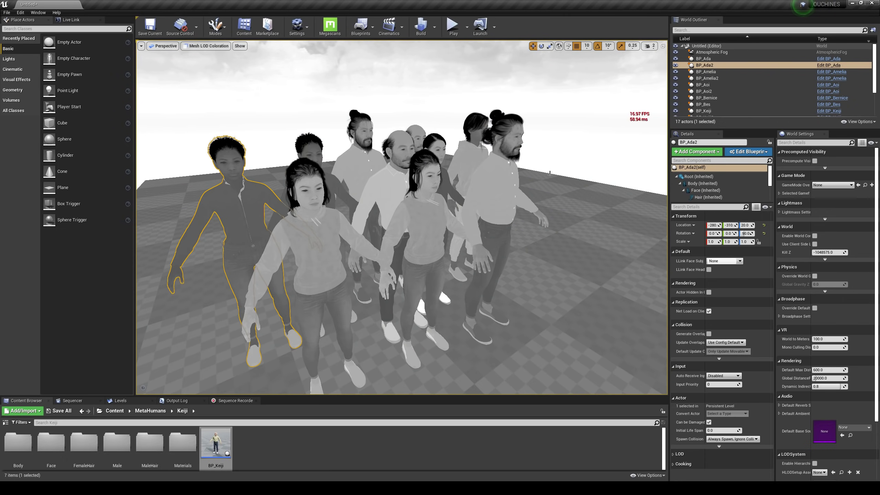
pyautogui.click(207, 46)
pyautogui.click(203, 61)
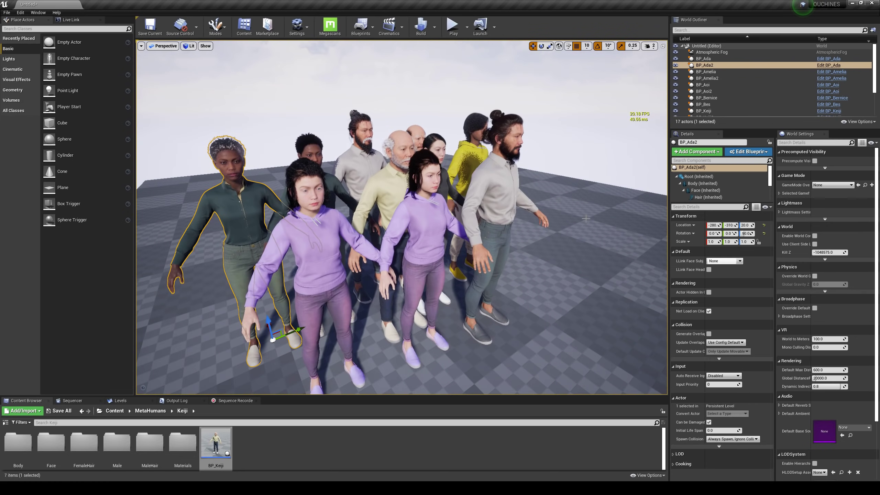
pyautogui.scroll(2, 616, 225)
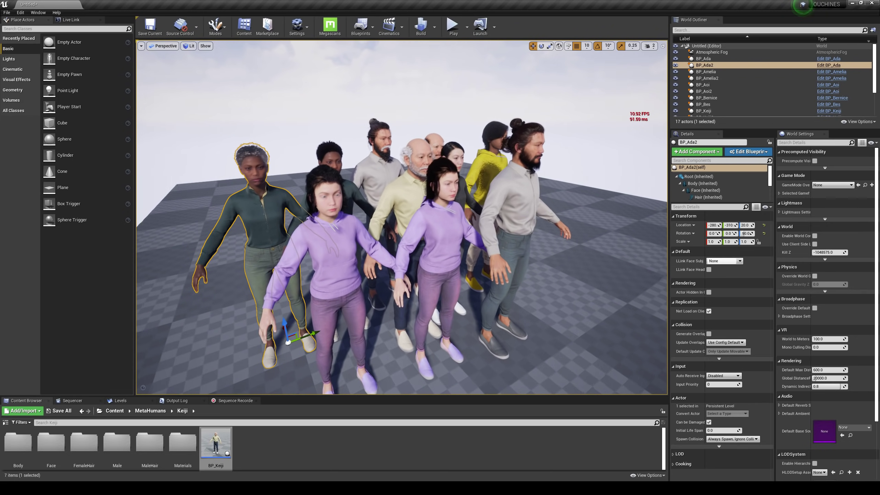